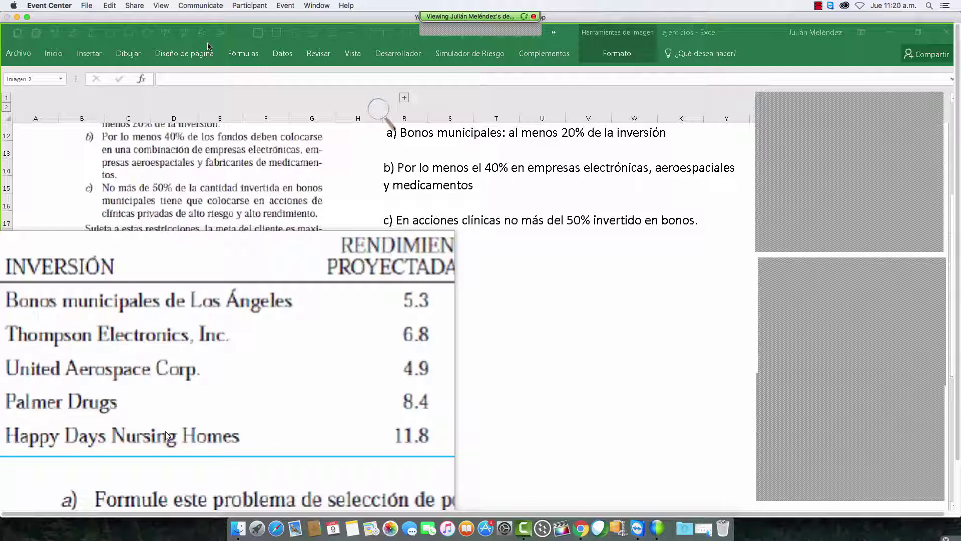
Close the Lupa screen magnifier and enlarge the worksheet view around the investment problem statement.
left_click_drag(195, 265, 233, 280)
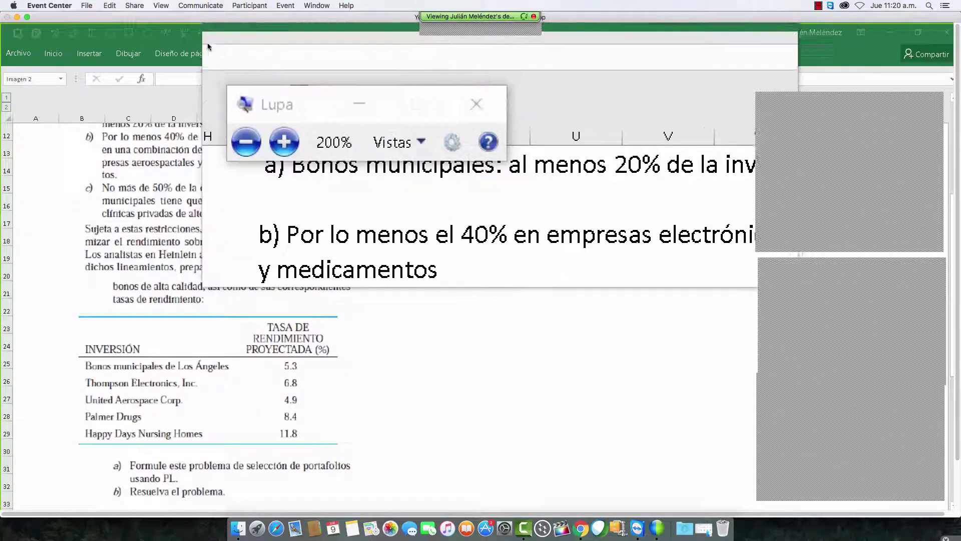
left_click(494, 102)
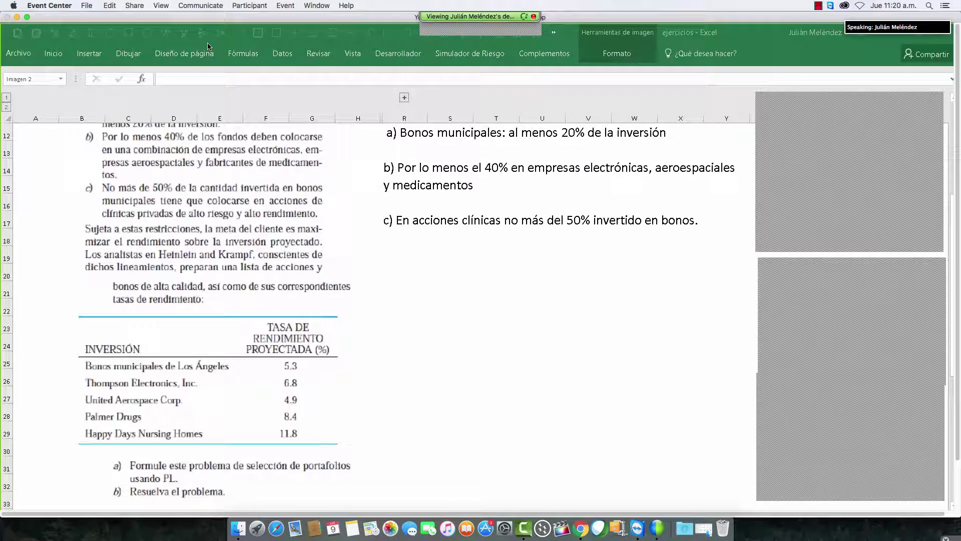
scroll(300, 395, "up", 3)
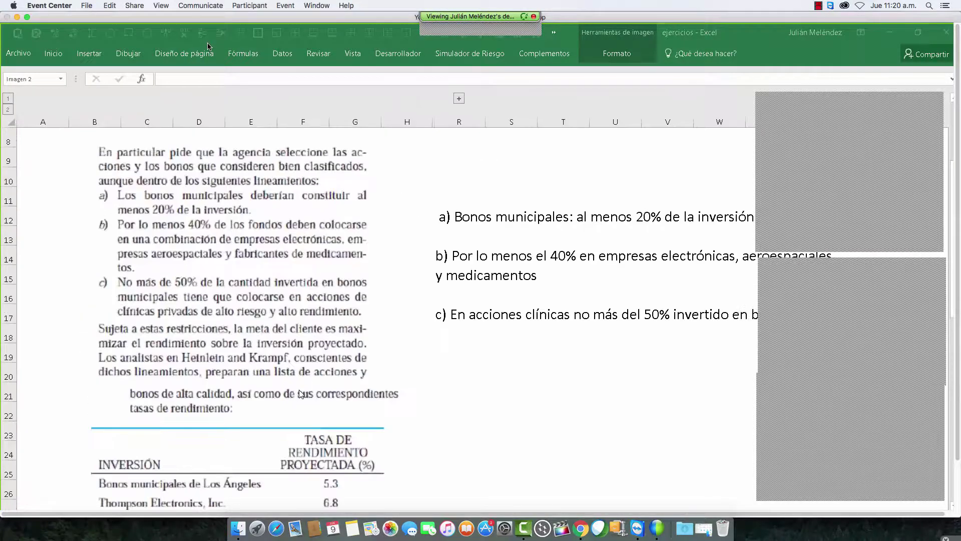
scroll(300, 393, "up", 2)
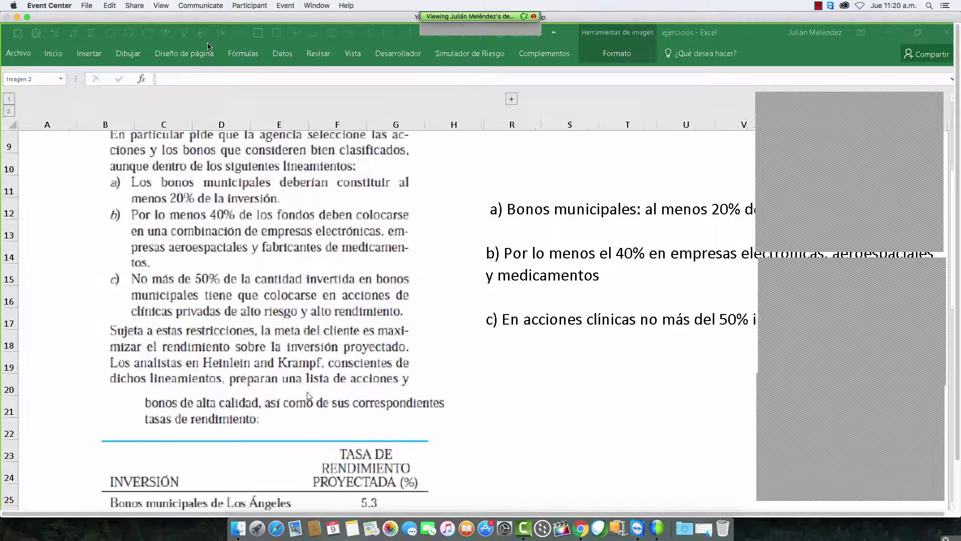
Move the three constraint notes from R12:R17 to R23:R28, beside the projected return rate table.
scroll(307, 392, "down", 5)
left_click(438, 212)
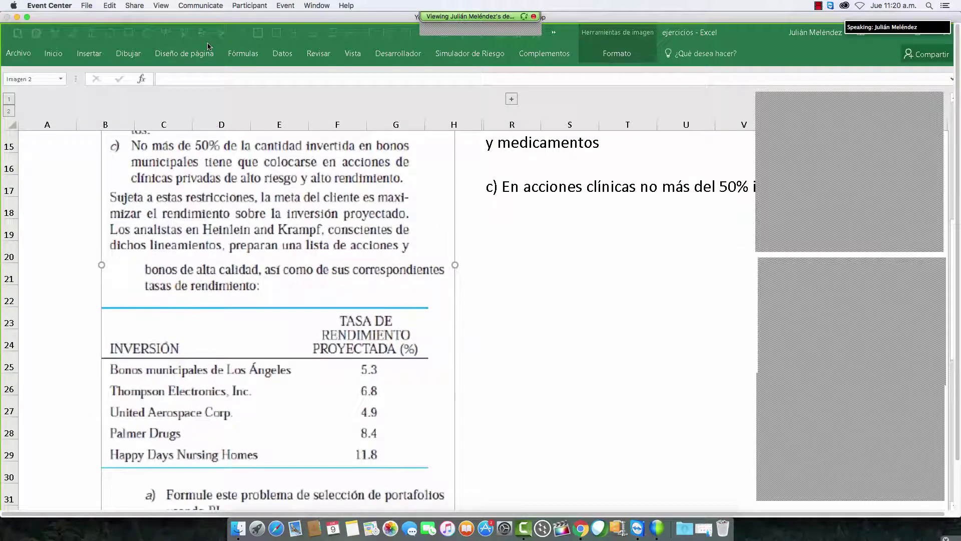
left_click(484, 217)
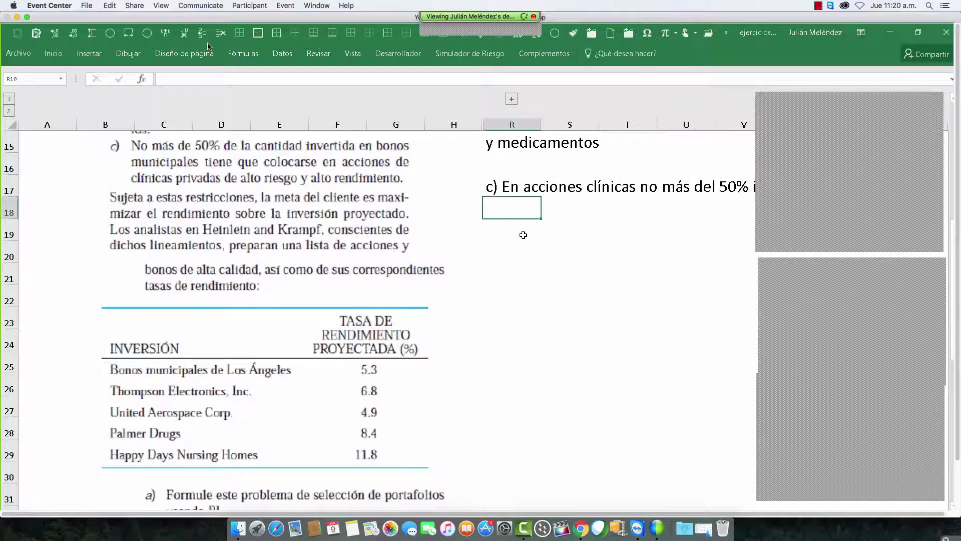
scroll(524, 236, "up", 6)
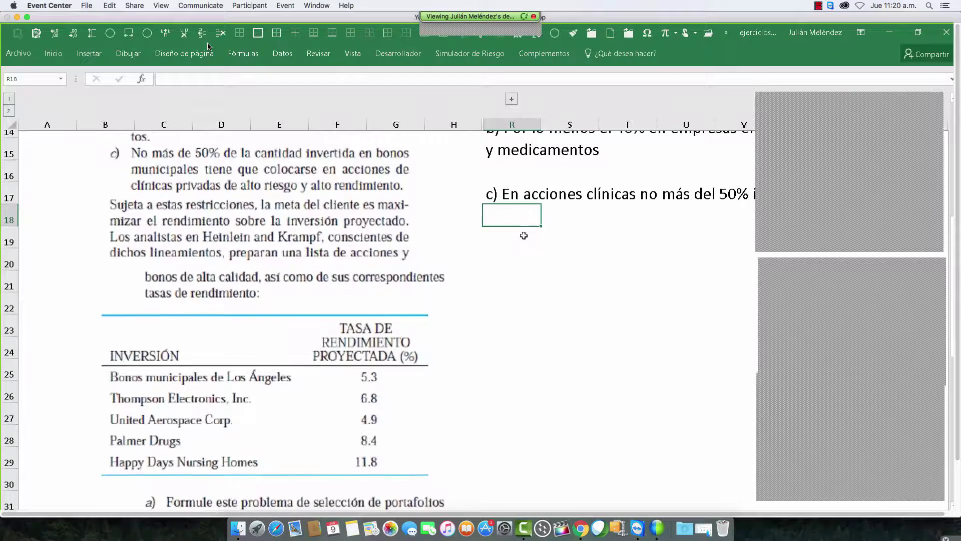
left_click(488, 217)
left_click_drag(488, 216, 490, 323)
key("ctrl+c")
key("Down")
key("Down")
key("Down")
key("Down")
key("Down")
key("Down")
key("Down")
key("Down")
key("Down")
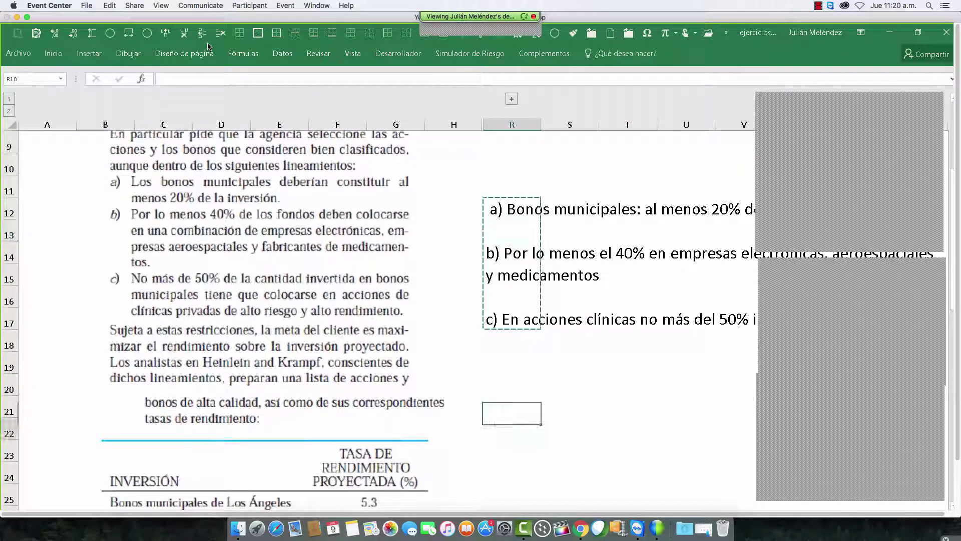
key("Down")
key("Down")
key("Down")
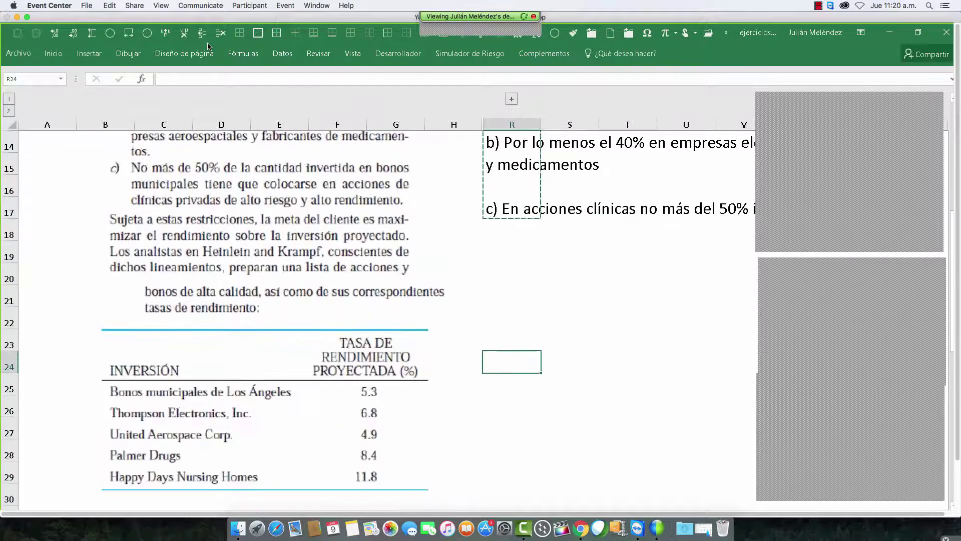
key("Up")
key("ctrl+v")
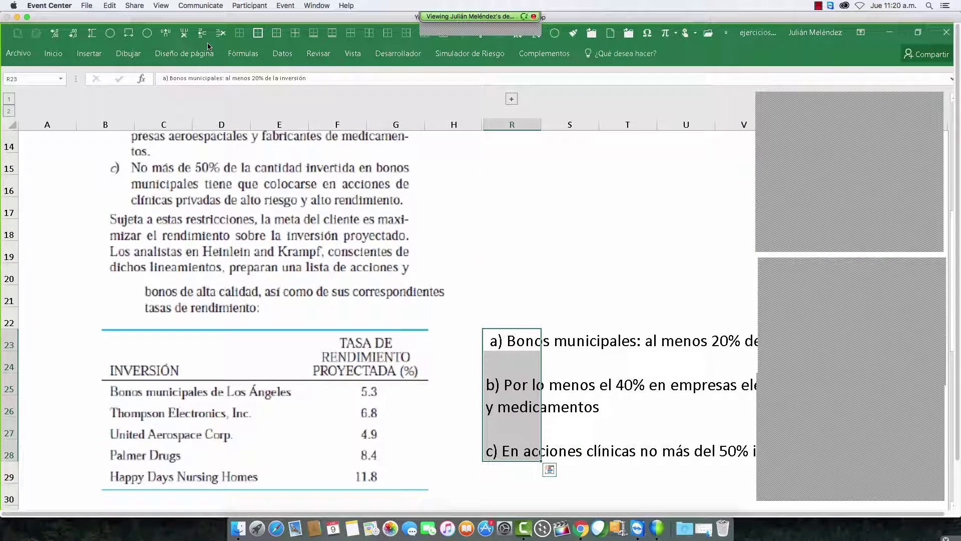
Delete column A to shift the problem statement picture and the constraint notes one column over.
left_click(63, 253)
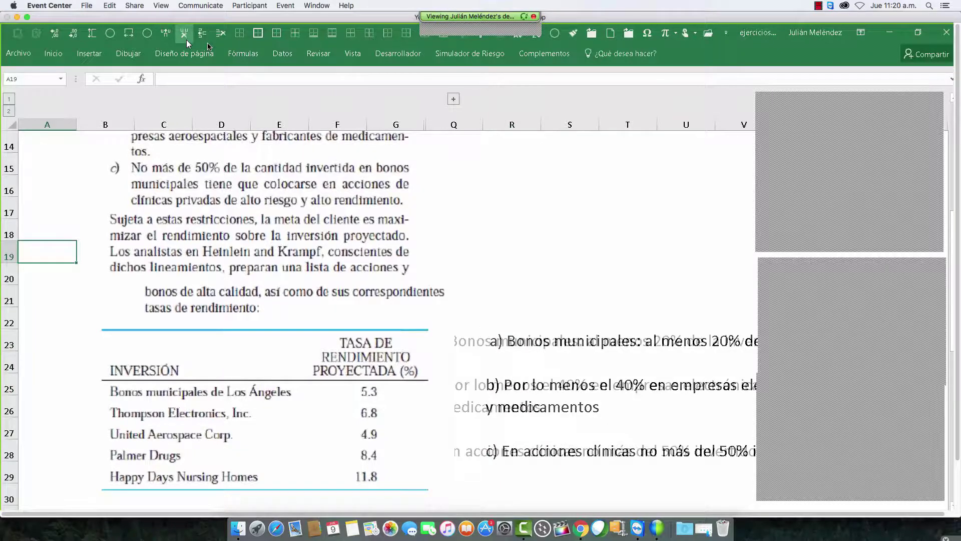
scroll(381, 301, "right", 1)
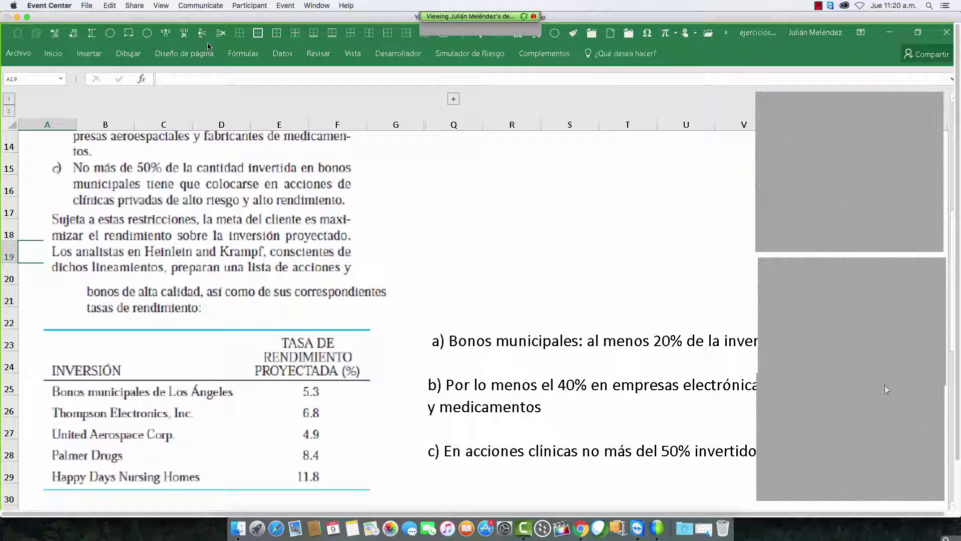
left_click(905, 414)
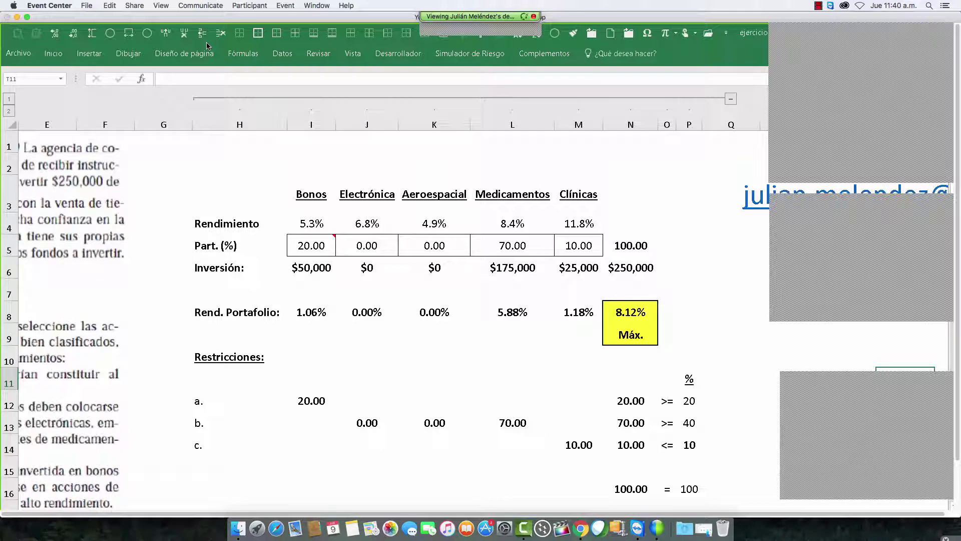
Review the five investment headings in row 3 of the portfolio model, from Bonos to Clínicas.
left_click_drag(311, 191, 579, 195)
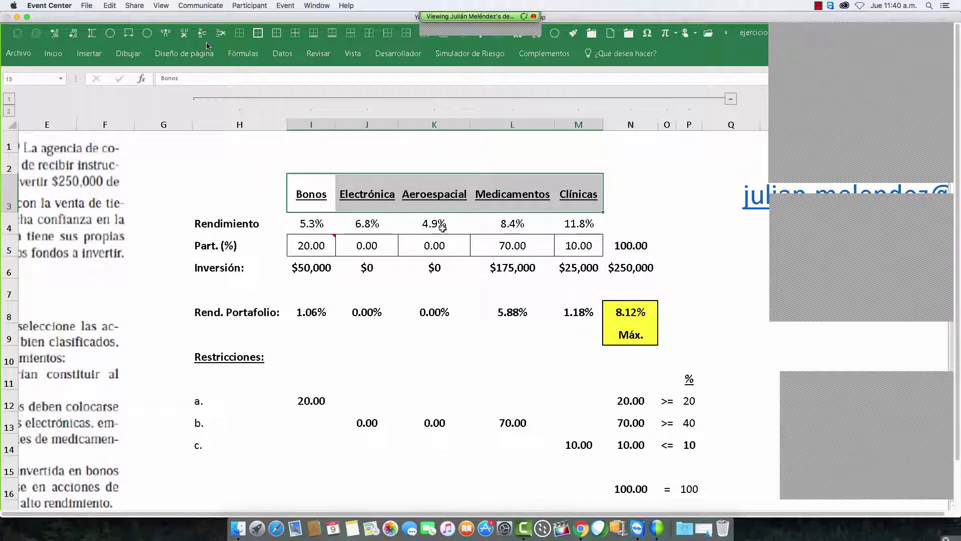
key("Down")
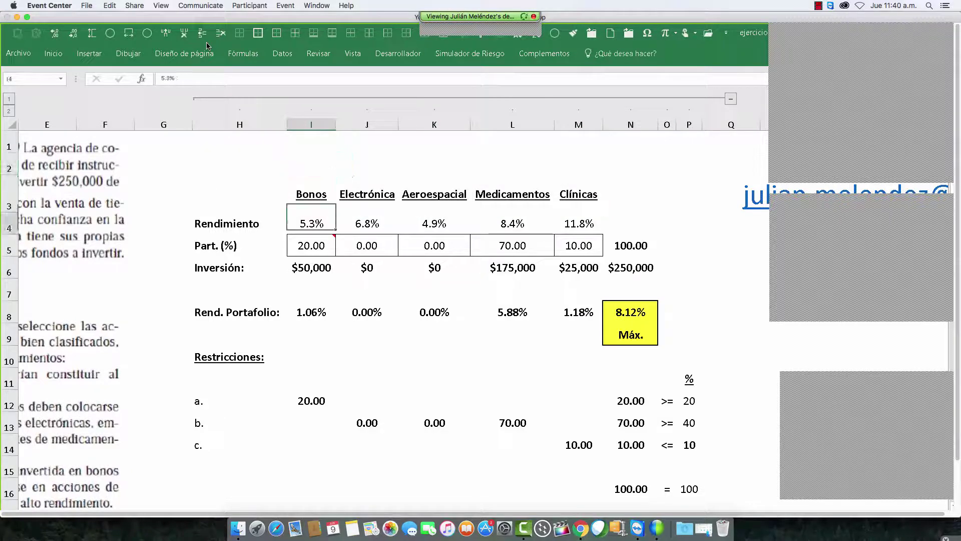
key("Up")
key("Right")
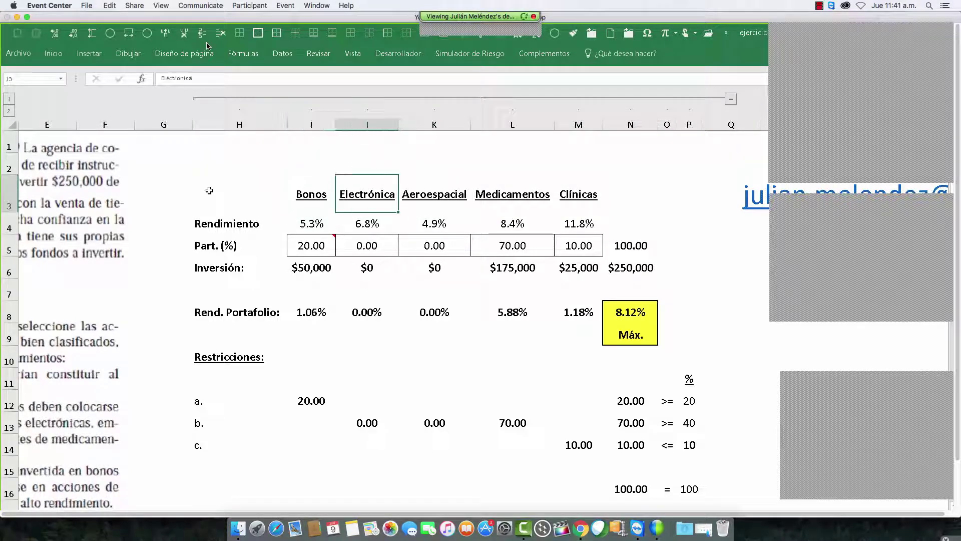
key("Right")
key("Right")
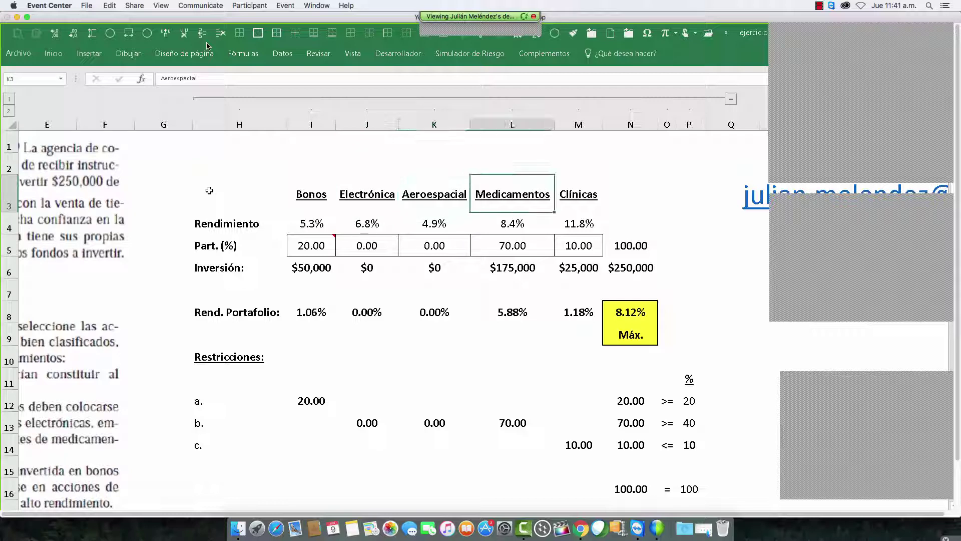
key("Right")
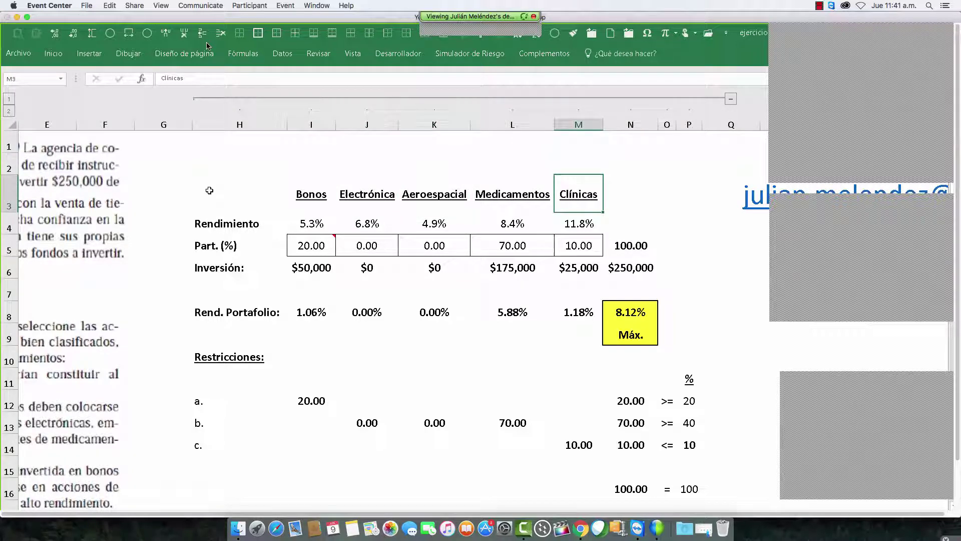
key("Left")
key("Left")
key("Left")
key("Left")
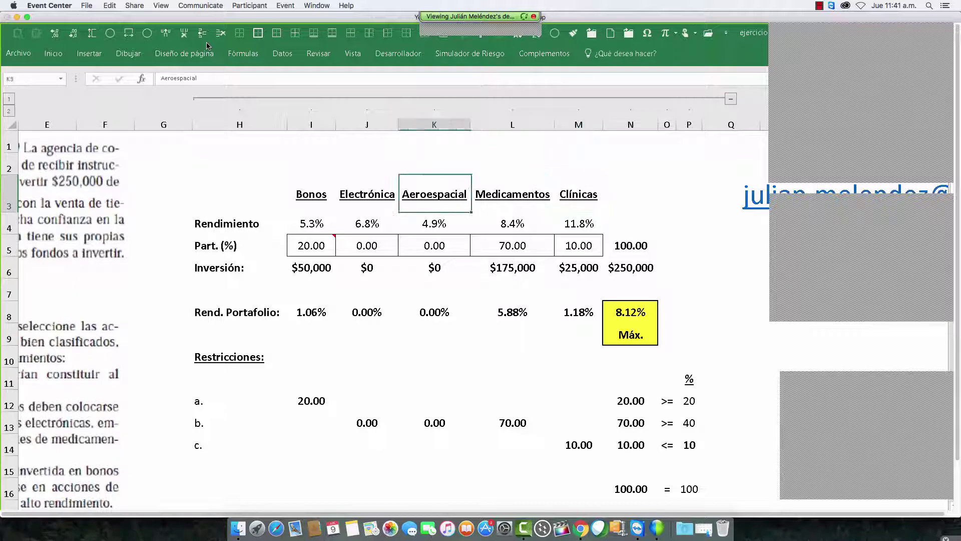
Examine the participation percentage cells in row 5 for all five investments.
key("Down")
key("Down")
key("Right")
key("Right")
key("Right")
key("Right")
key("Right")
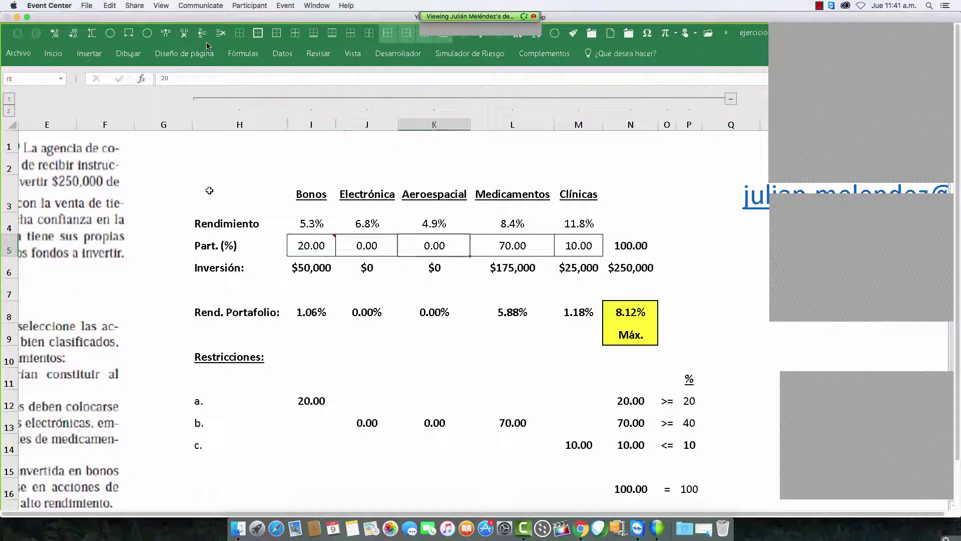
key("Left")
key("Left")
key("Left")
key("Left")
key("Left")
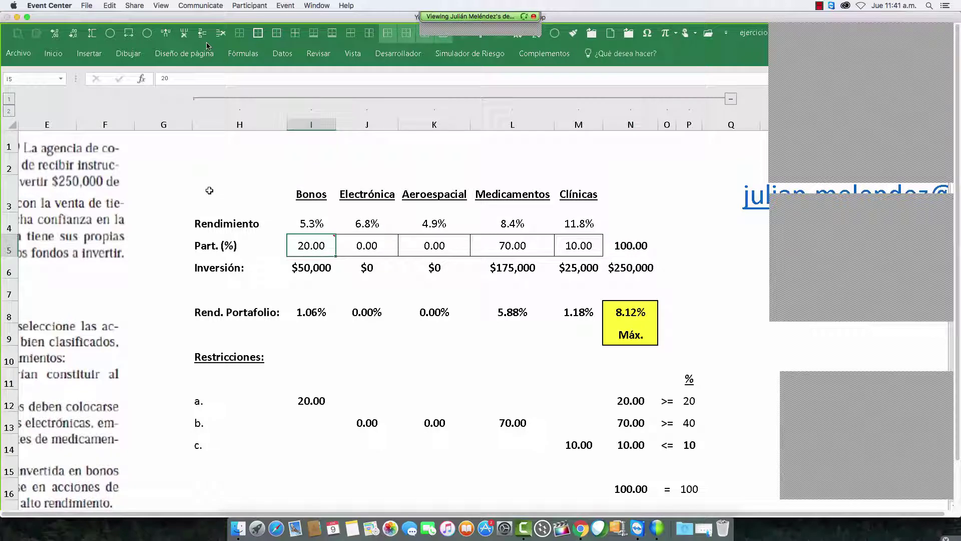
Set the participation of Bonos, Electrónica, Aeroespacial, Medicamentos and Clínicas to 20 each in row 5.
type("20")
key("Tab")
type("0")
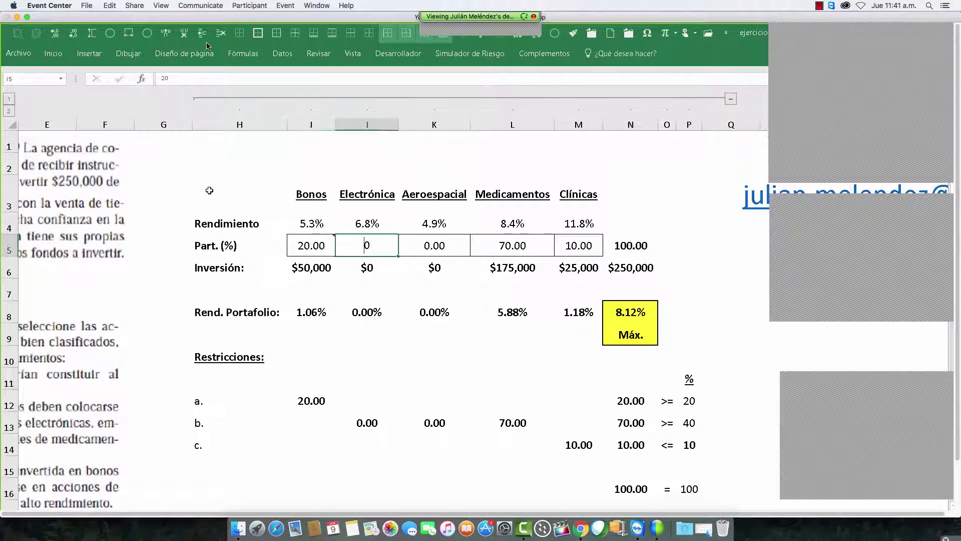
key("Tab")
type("20")
key("Return")
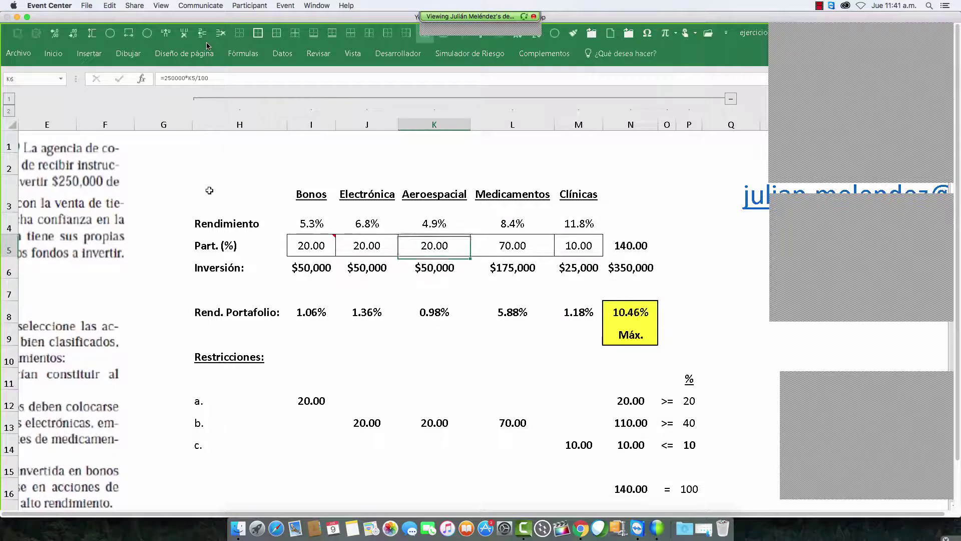
key("Up")
key("Right")
type("20")
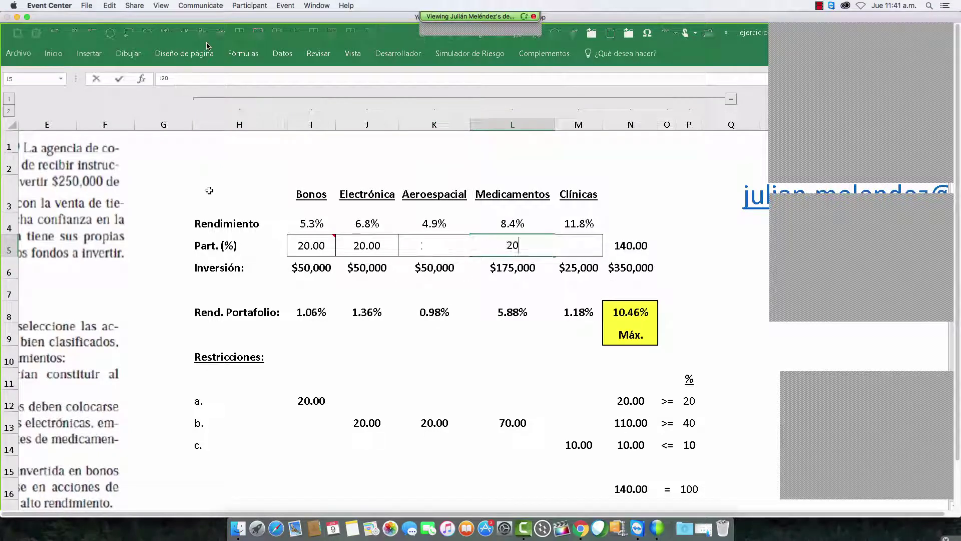
key("Tab")
type("20")
key("Return")
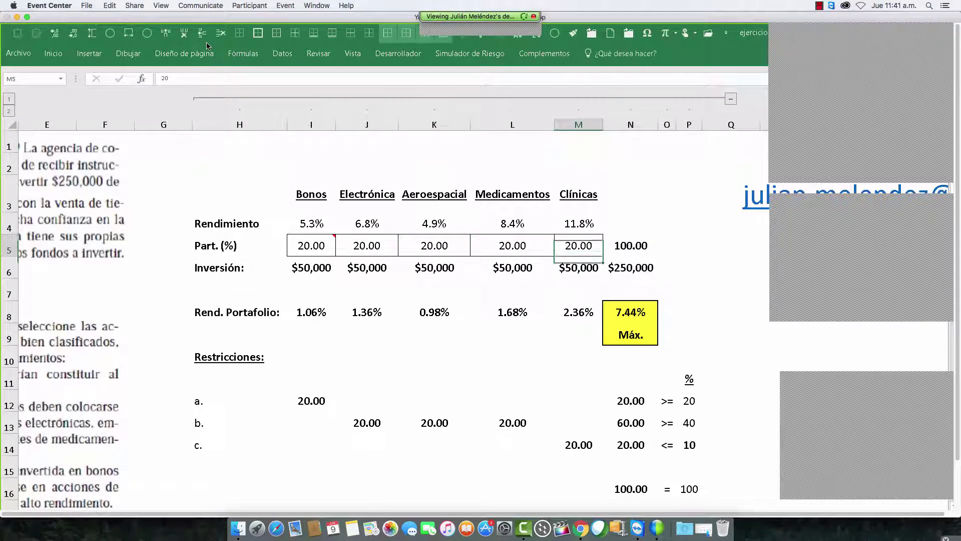
Examine the participation total in N5 and the invested amount formulas in row 6 for each investment.
key("Right")
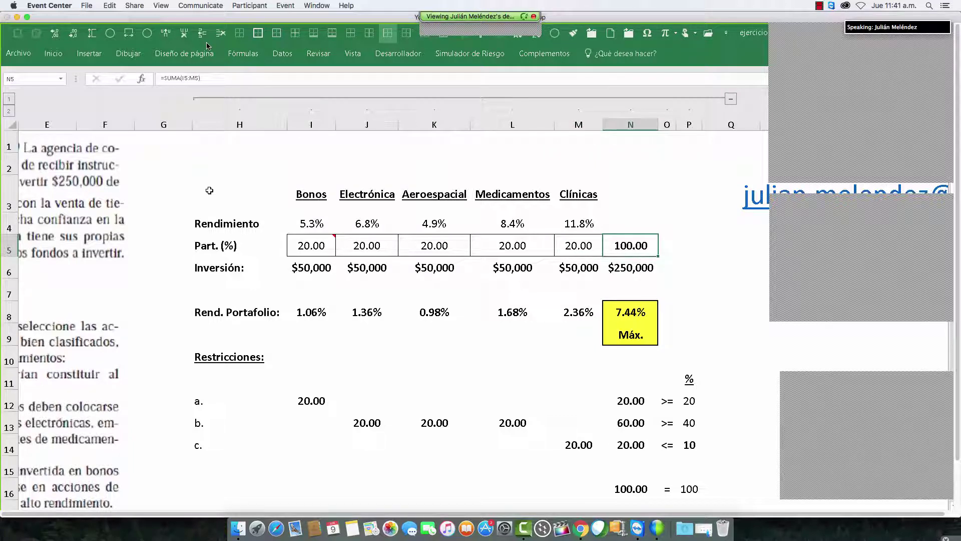
key("Left")
key("Down")
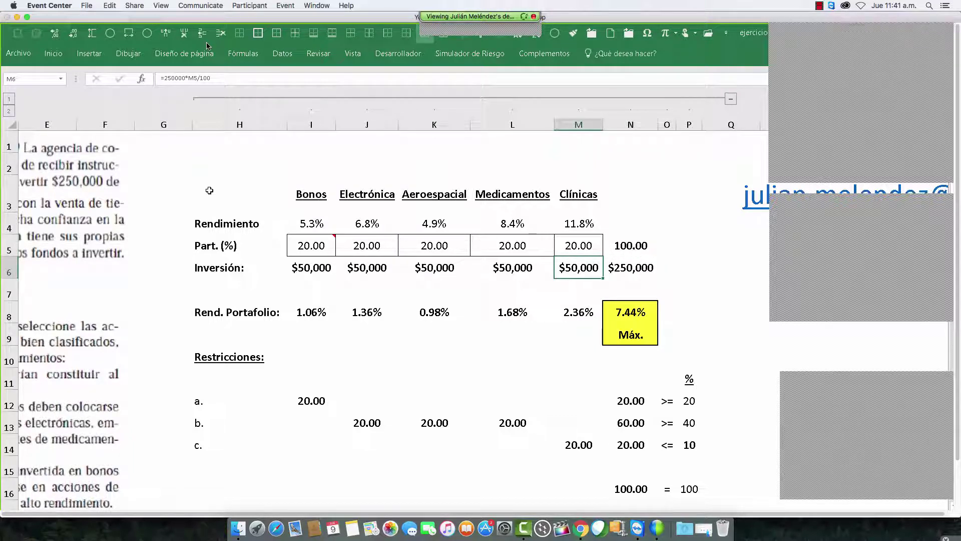
key("Left")
key("Left")
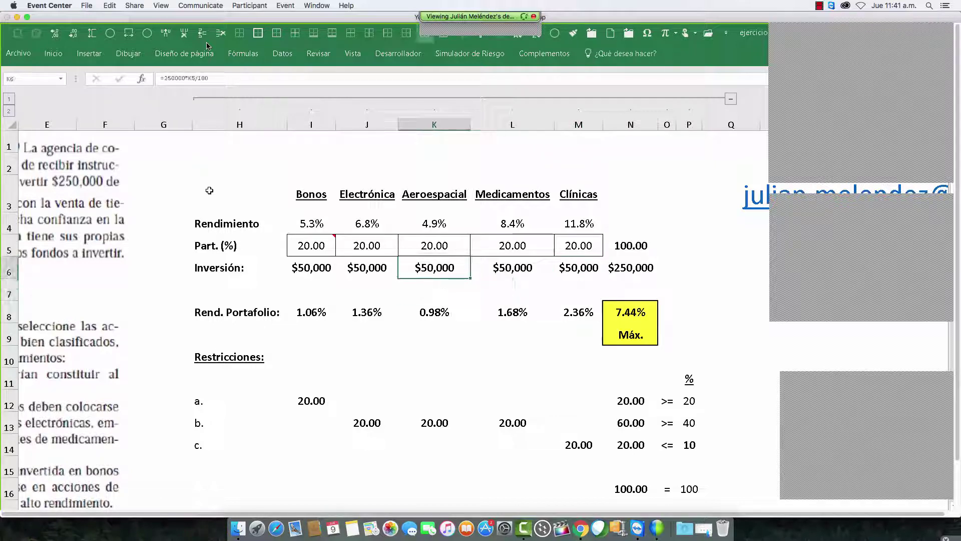
key("Right")
key("Right")
key("Right")
key("Left")
key("Left")
key("Left")
key("Left")
key("Left")
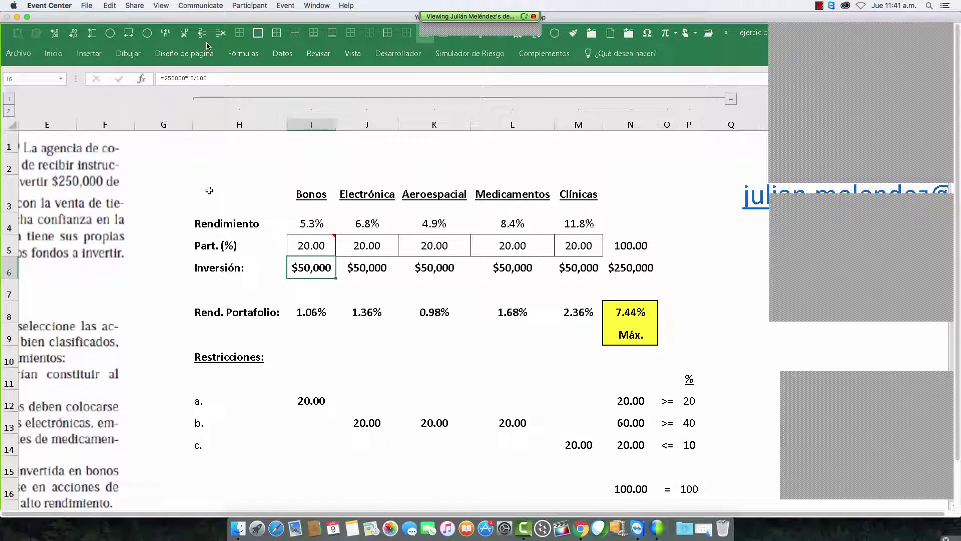
key("Right")
key("Right")
key("Left")
key("Left")
key("Up")
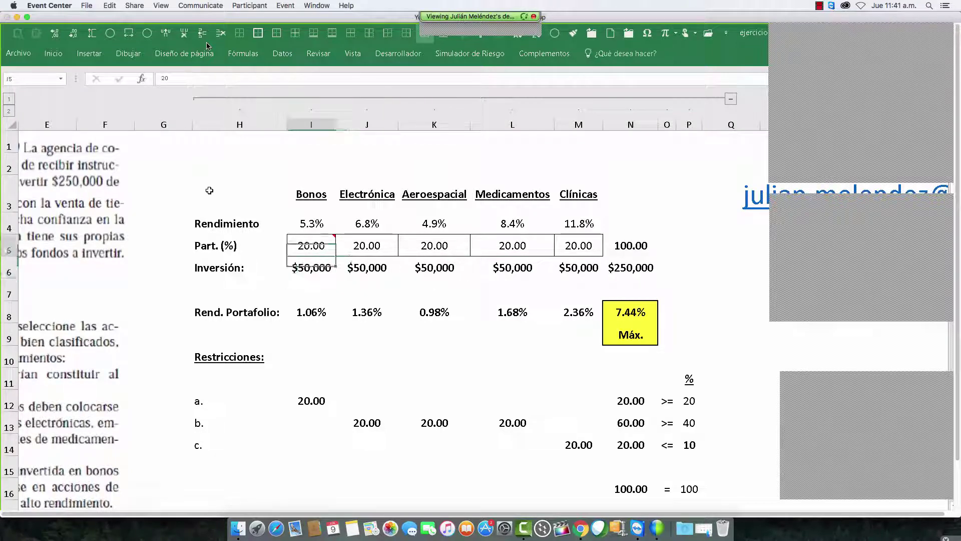
Compare the return rates in row 4 with the projected rate table in the problem statement.
key("Up")
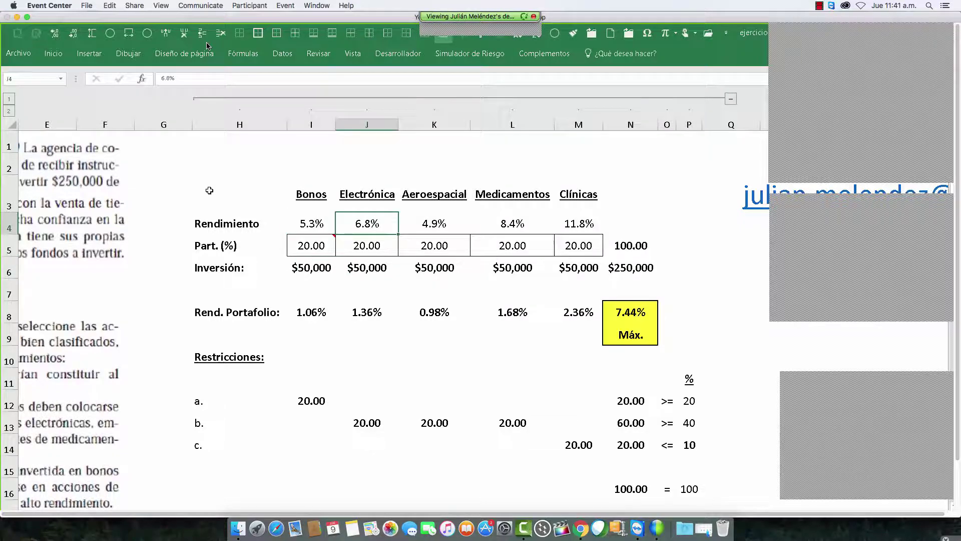
key("Left")
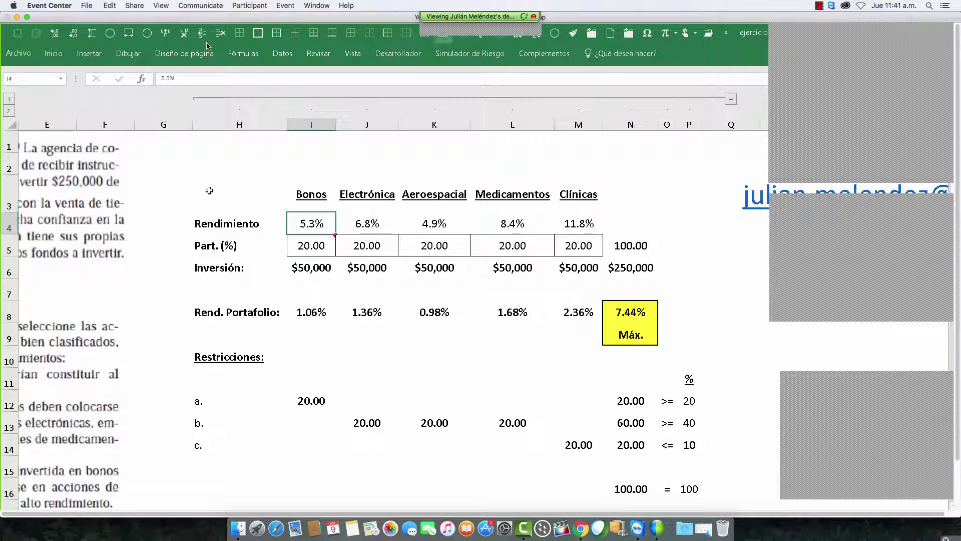
key("Right")
key("Right")
key("Right")
key("Right")
key("Left")
key("Left")
key("Left")
key("Left")
key("Left")
key("Left")
key("Left")
key("Left")
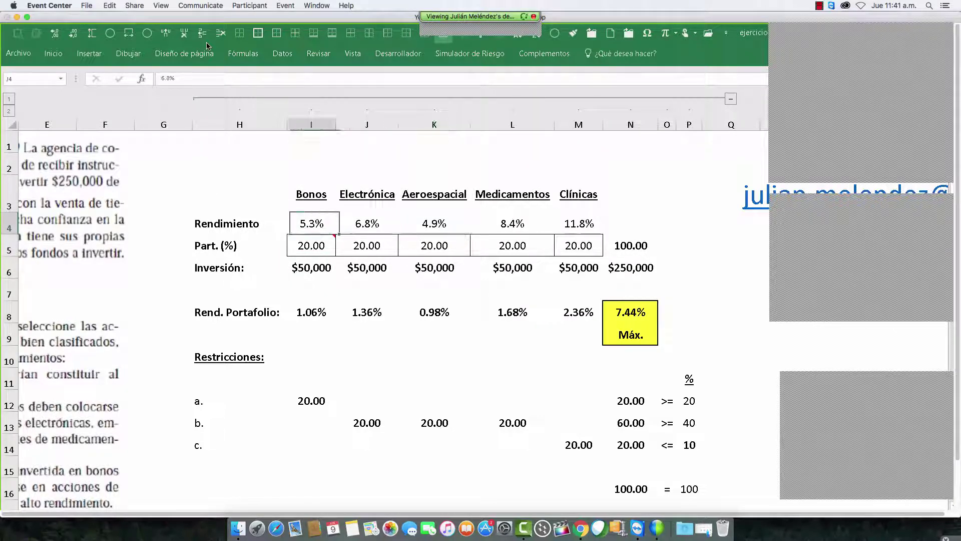
key("Left")
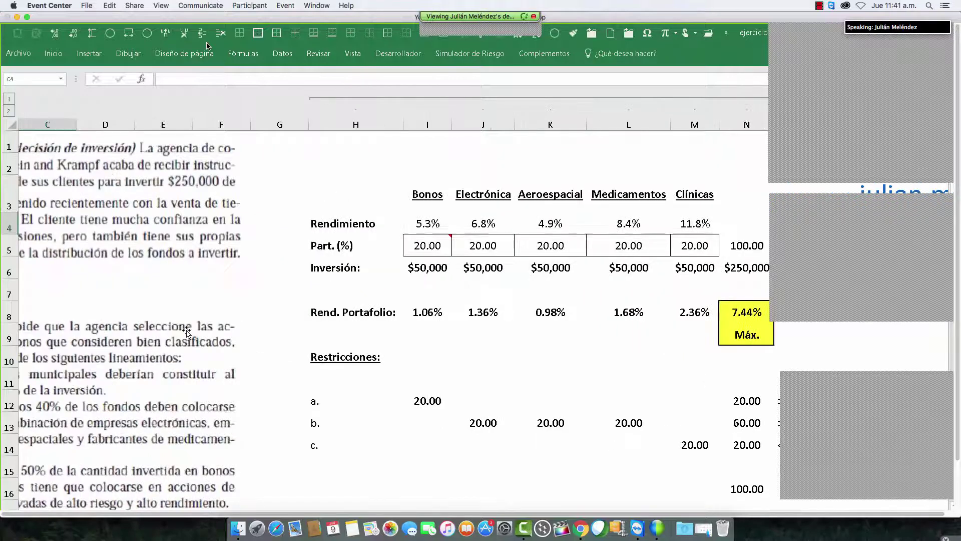
scroll(193, 301, "down", 6)
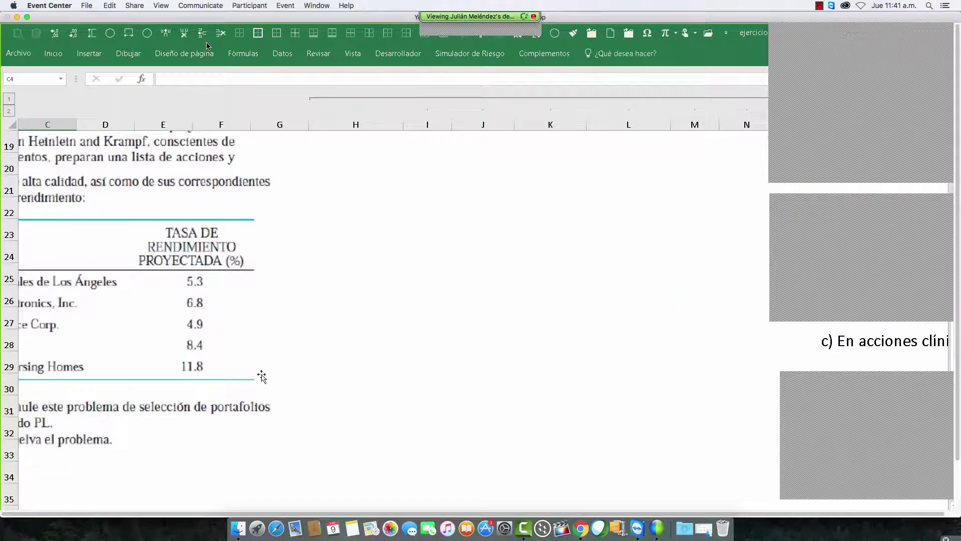
Examine the return rates in row 4 for each investment from Bonos through Clínicas.
scroll(314, 361, "up", 6)
left_click(427, 223)
key("Right")
key("Right")
key("Right")
key("Right")
key("Right")
key("Right")
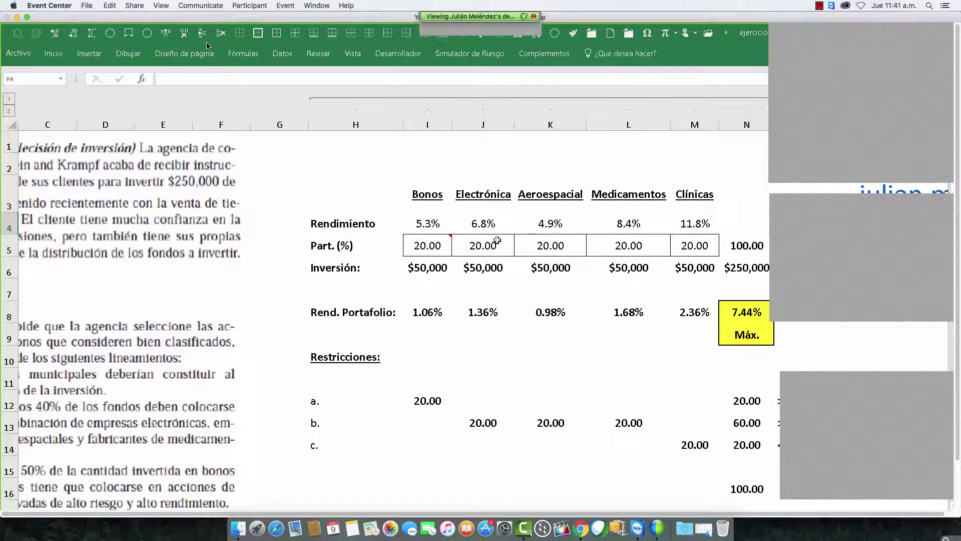
left_click(484, 223)
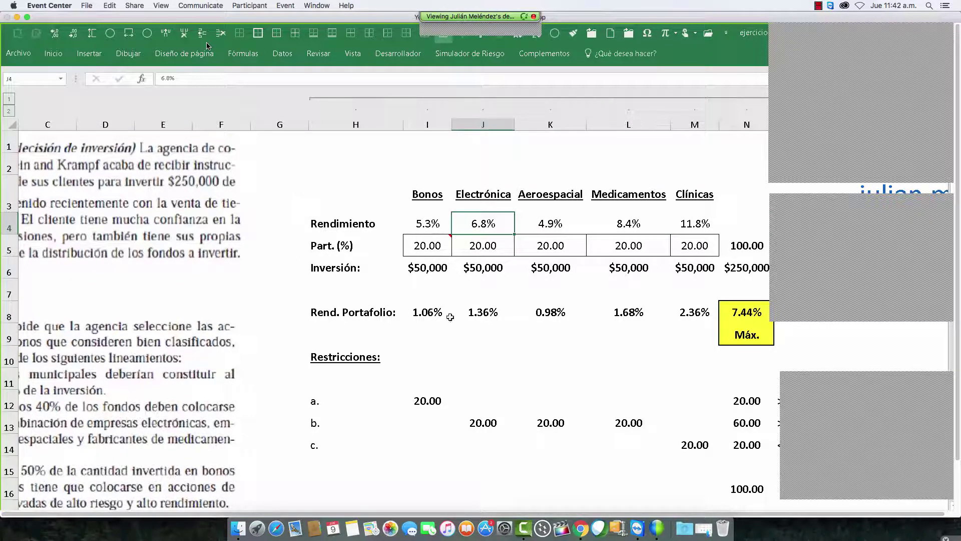
key("Right")
key("Right")
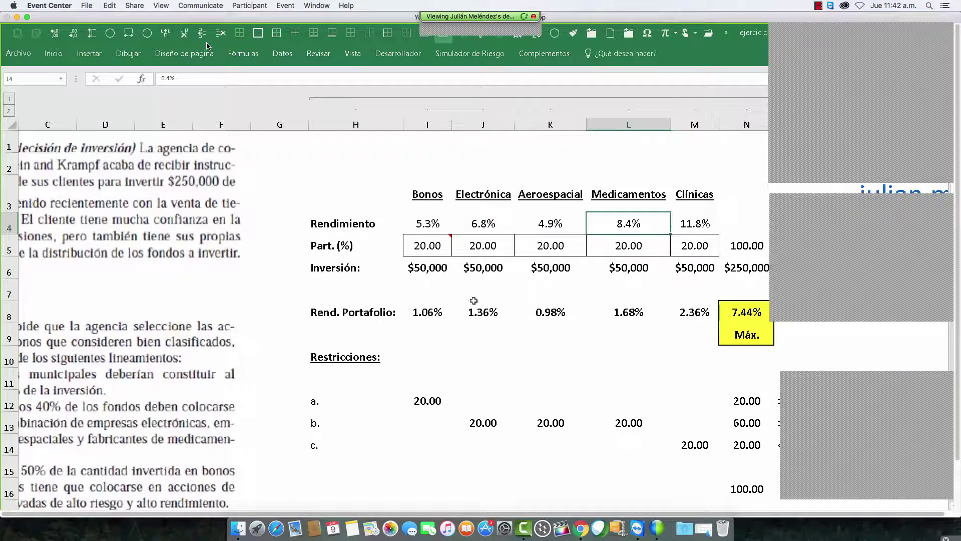
key("Right")
Examine the portfolio return formula for Bonos in I8, which multiplies its return rate by its participation.
key("Down")
key("Down")
key("Down")
key("Left")
key("Left")
key("Left")
key("Left")
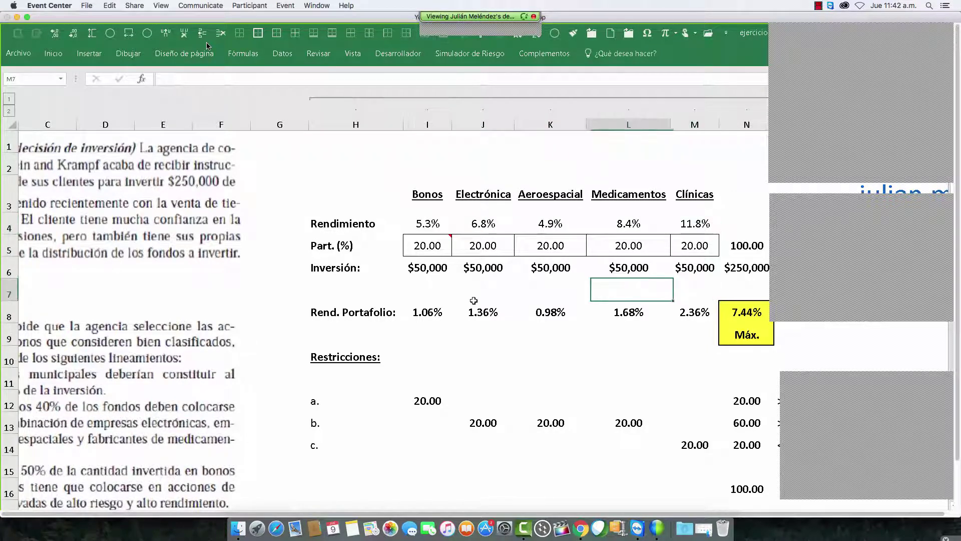
key("Down")
type("=I4*(I5/100)")
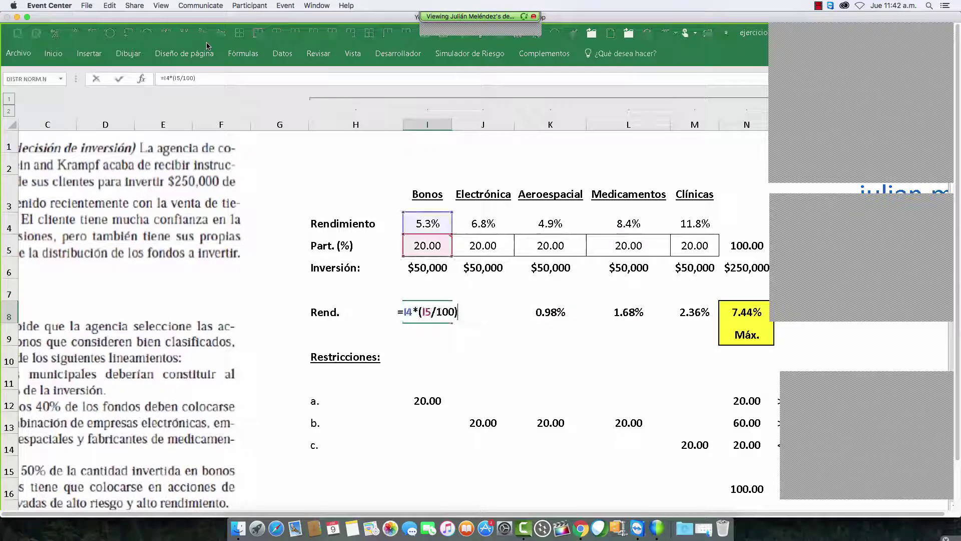
key("Return")
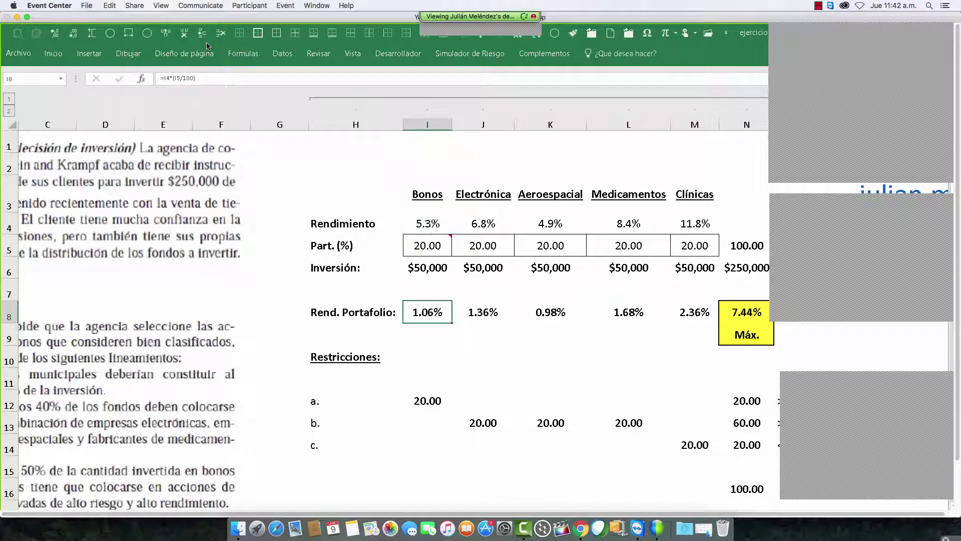
Review the Bonos return rate in I4 and participation in I5 that feed the I8 formula.
key("Up")
key("Up")
key("Up")
key("Up")
key("Up")
key("Up")
key("Down")
key("Down")
key("Down")
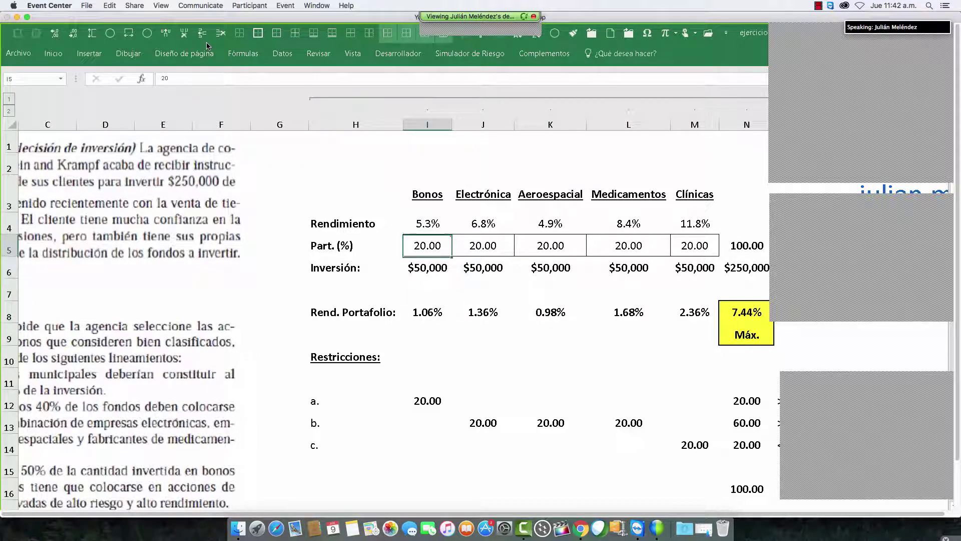
Examine the formula in the yellow objective cell N8 that sums the returns across row 8.
key("Down")
key("Down")
key("Right")
key("Right")
key("Right")
key("Right")
key("Right")
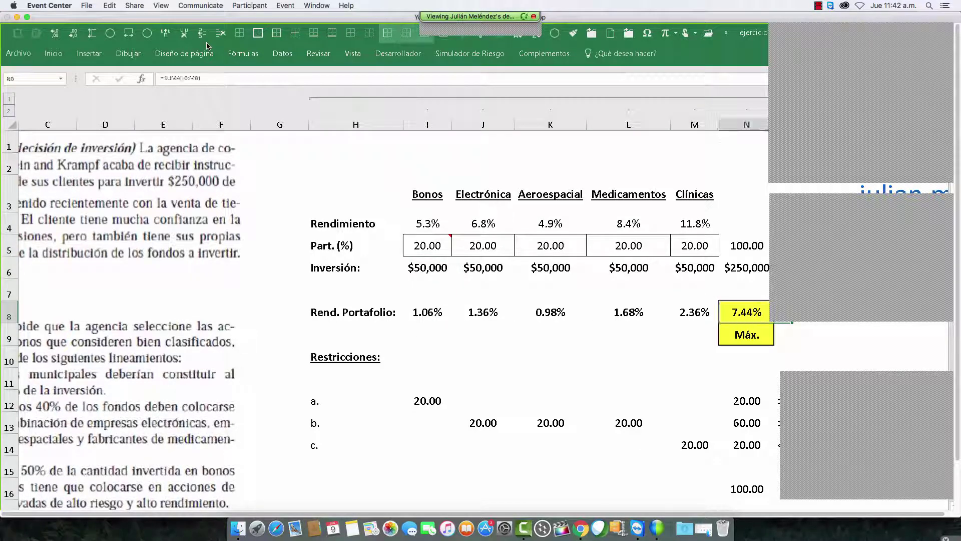
key("super+shift+t")
key("Escape")
Review the participation variables in row 5 and their total in N5 against the portfolio return in row 8.
key("Up")
key("Up")
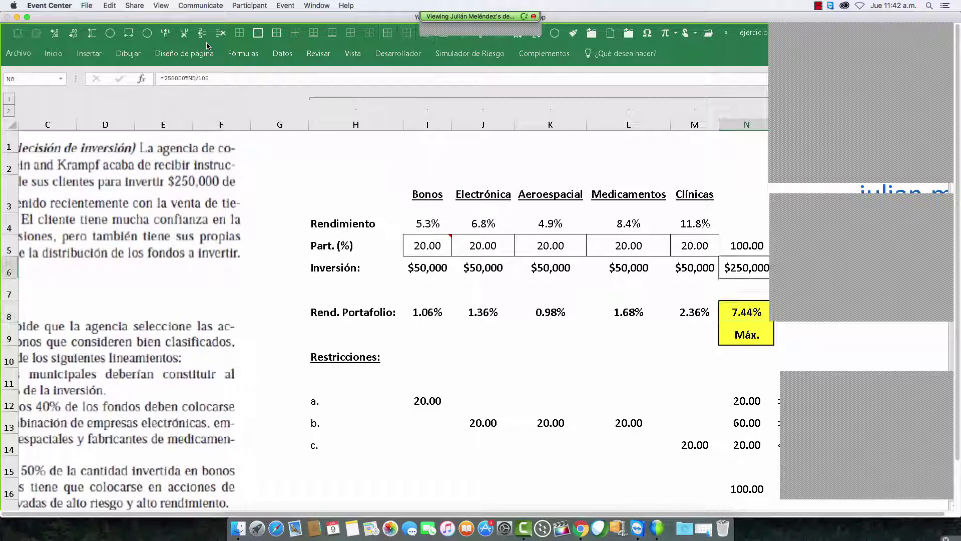
key("Left")
key("Up")
key("Left")
key("Left")
key("Left")
key("Left")
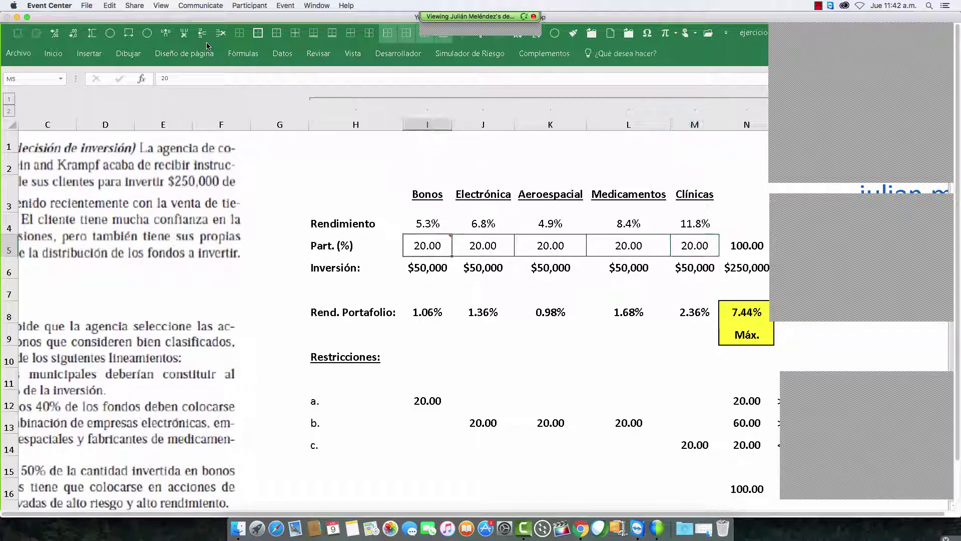
key("Right")
key("Right")
key("Right")
key("Right")
key("Right")
key("Right")
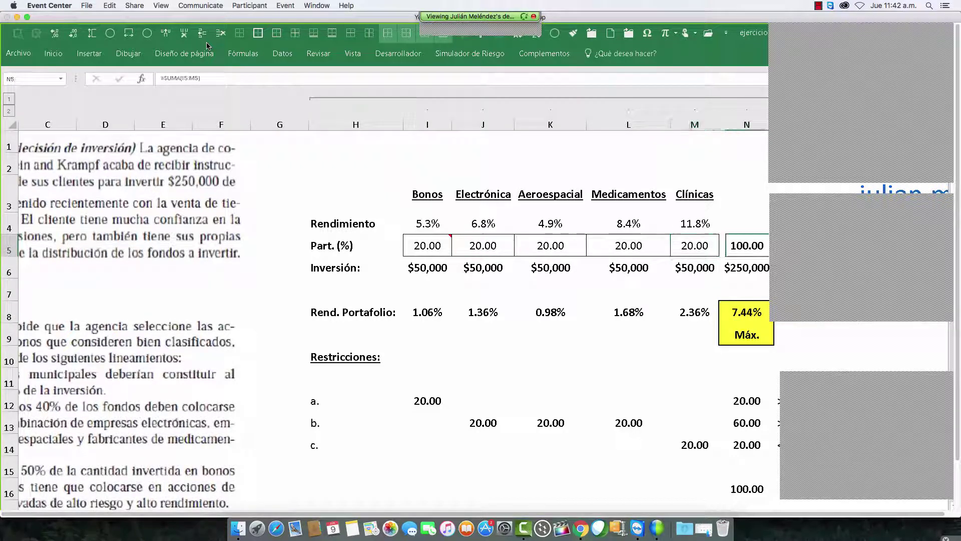
key("Down")
key("Down")
key("Down")
key("Left")
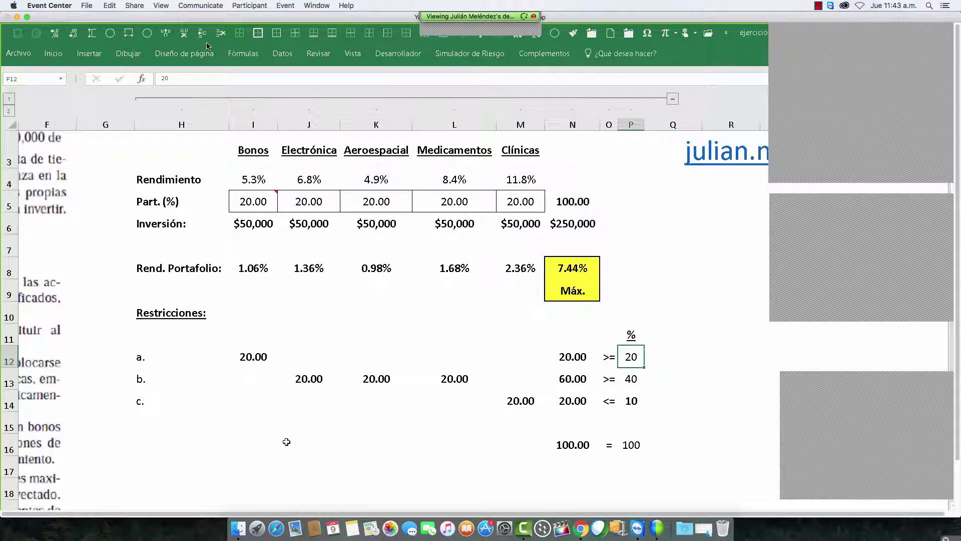
Examine the participation references in restriction rows 12 and 13, including J13, I12 and K13, and the limit in P13.
left_click(309, 379)
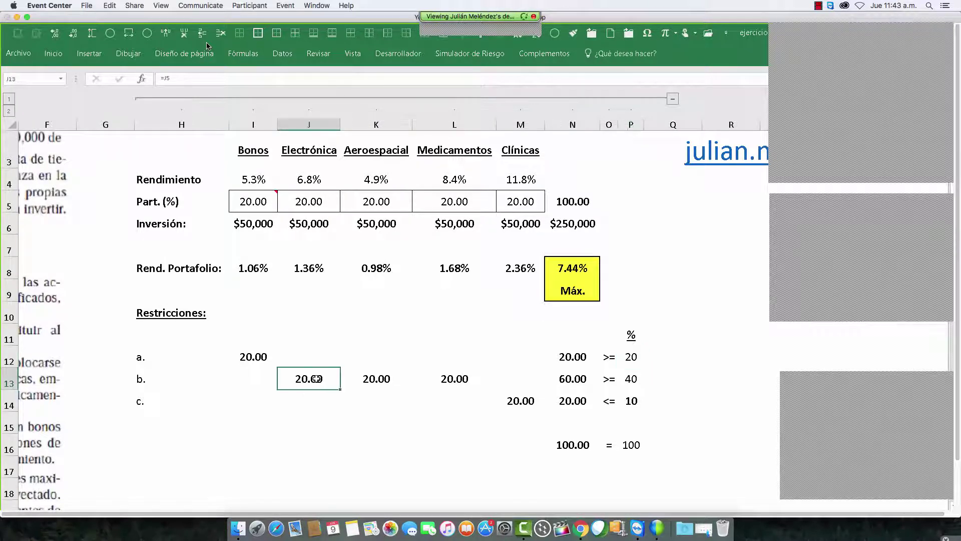
type("=J5")
key("Up")
key("Left")
type("=I")
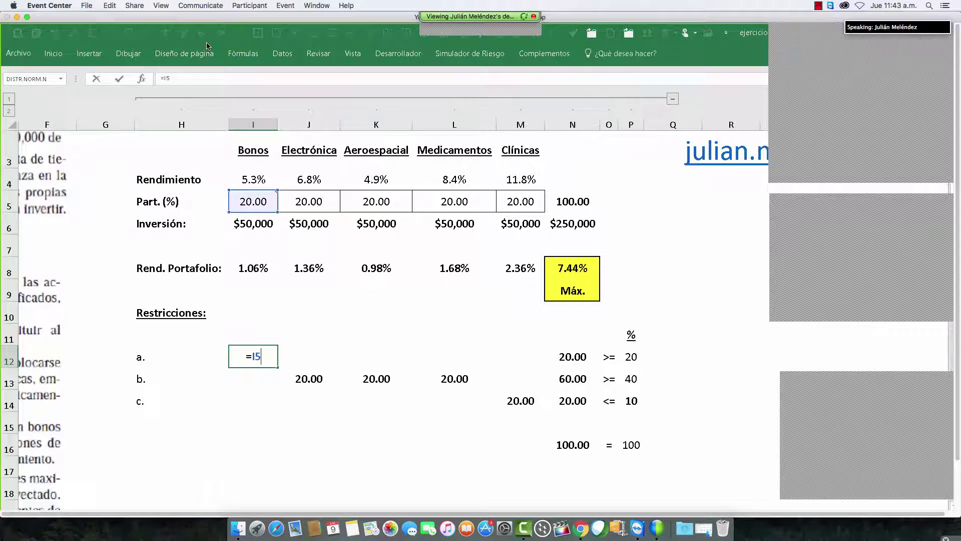
key("Escape")
key("Right")
type("=K5")
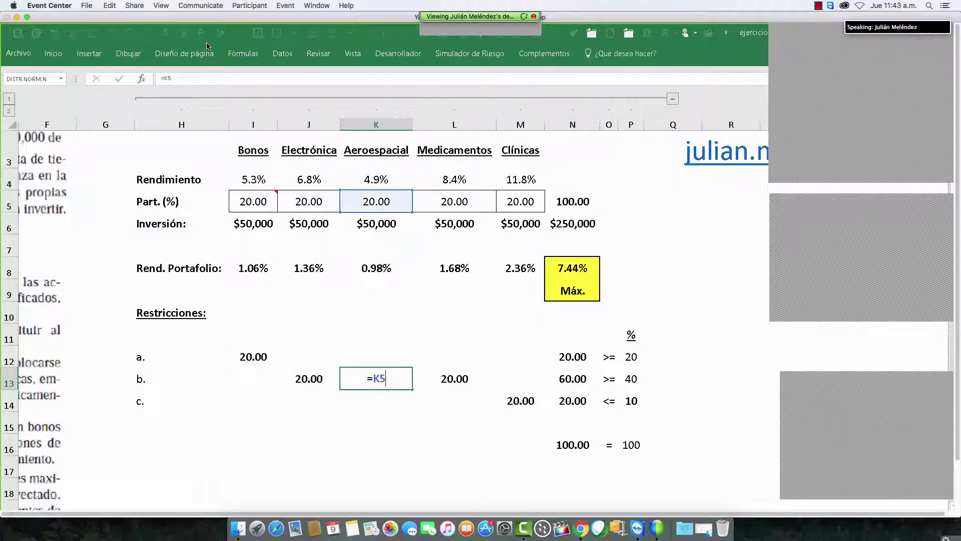
key("Tab")
key("Right")
key("Right")
key("Right")
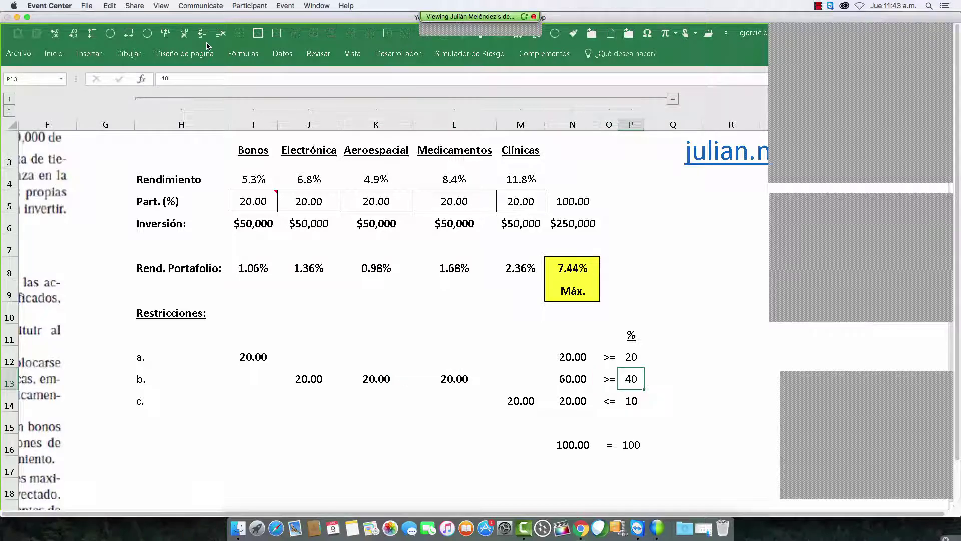
key("Left")
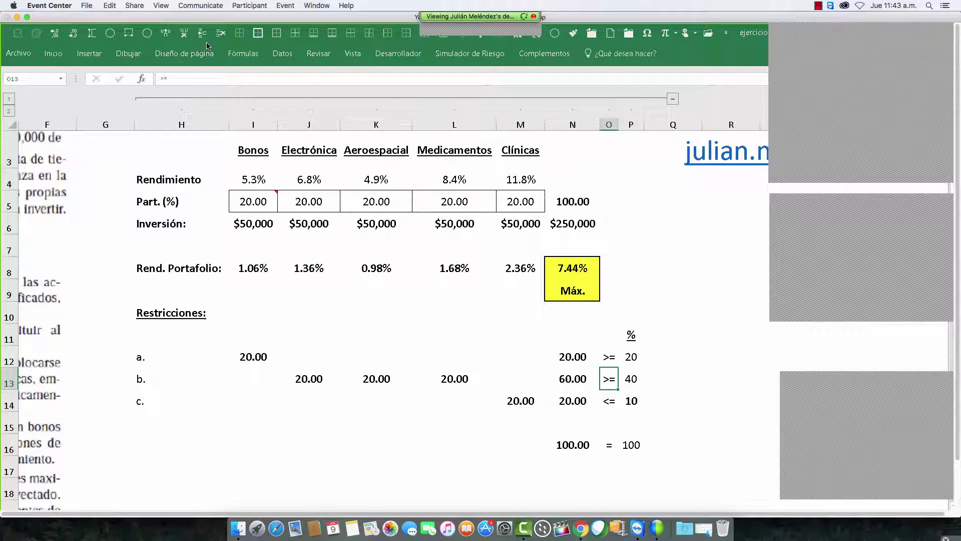
Examine the inequality signs in column O and the limits in P12 and P13 for restrictions a and b.
key("Up")
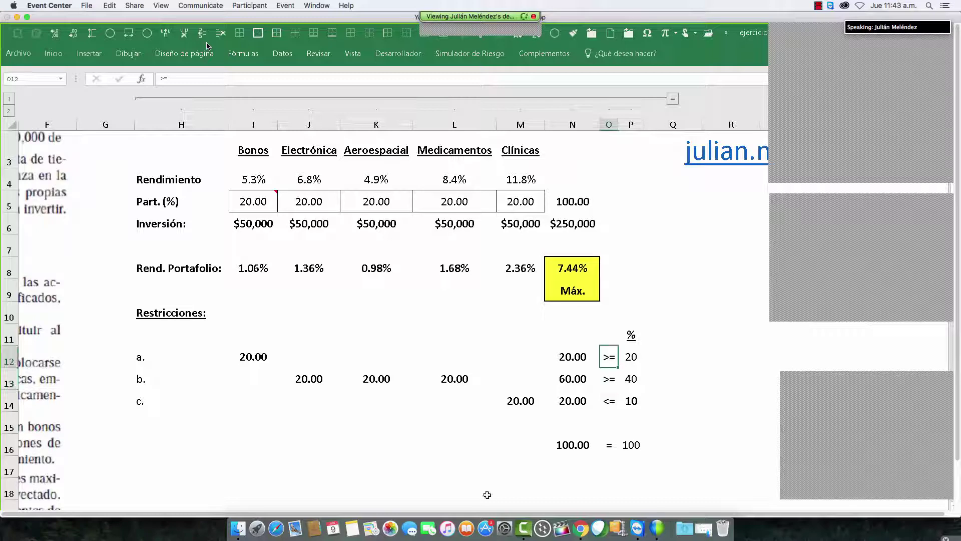
key("Left")
key("Right")
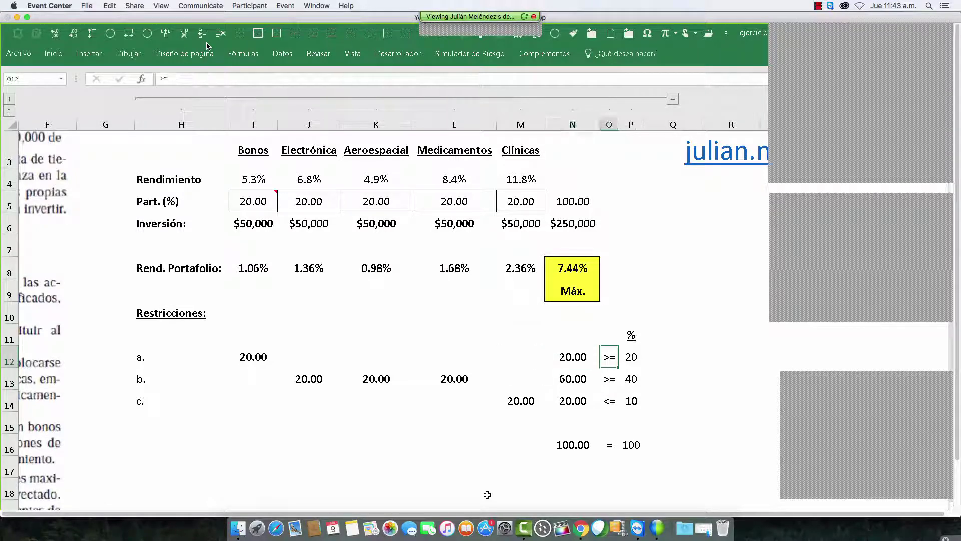
key("Right")
key("F2")
key("Escape")
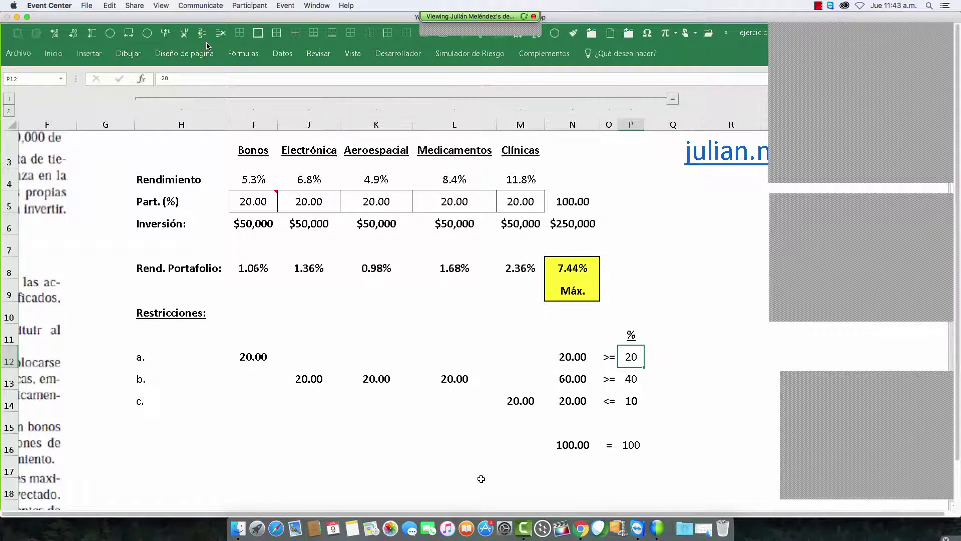
key("Down")
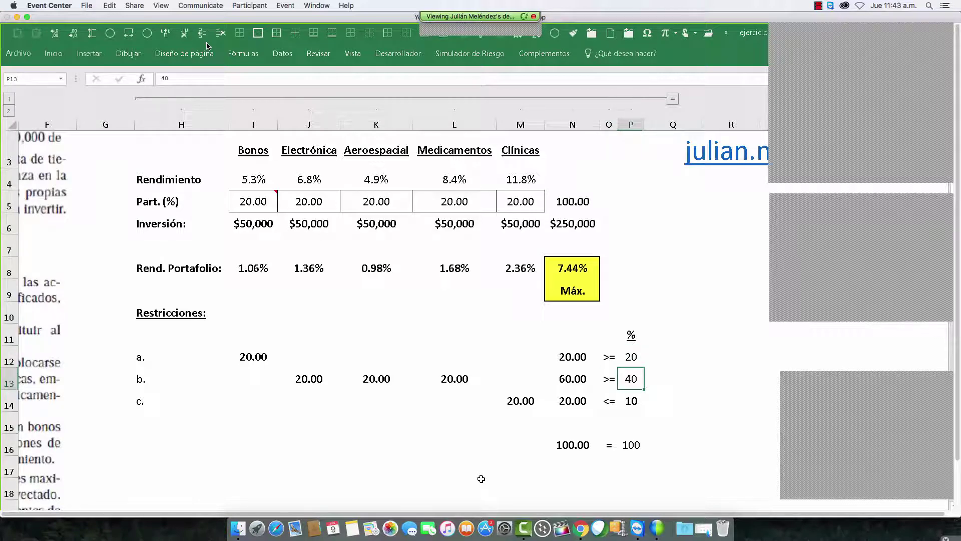
key("F2")
key("Escape")
key("Left")
key("Down")
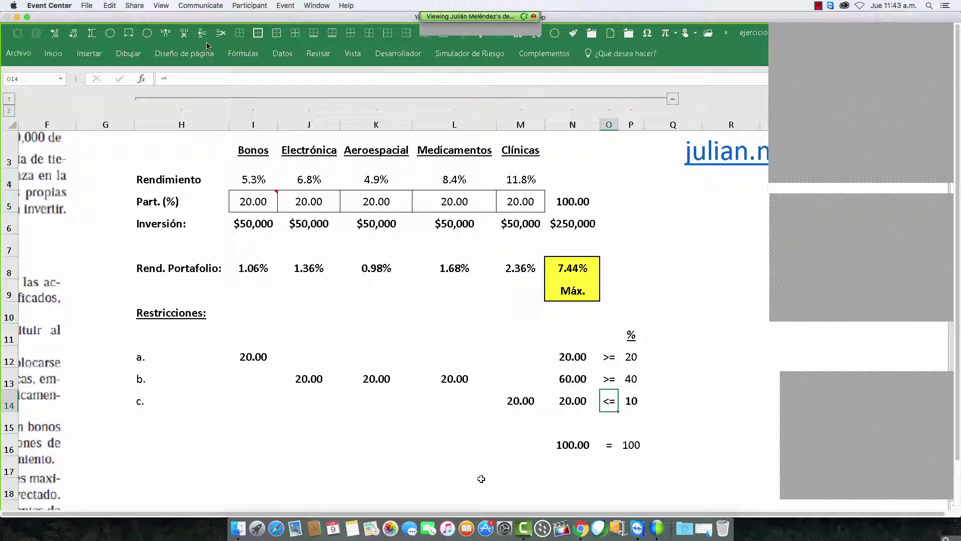
Examine restriction c in row 14, including the Clínicas reference in M14.
key("Left")
key("Left")
key("Left")
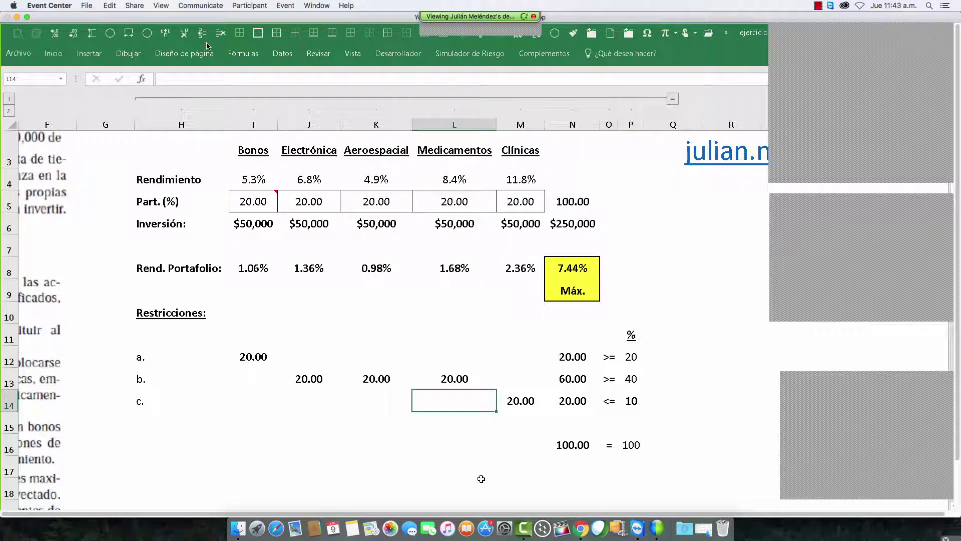
left_click(505, 178)
left_click(511, 402)
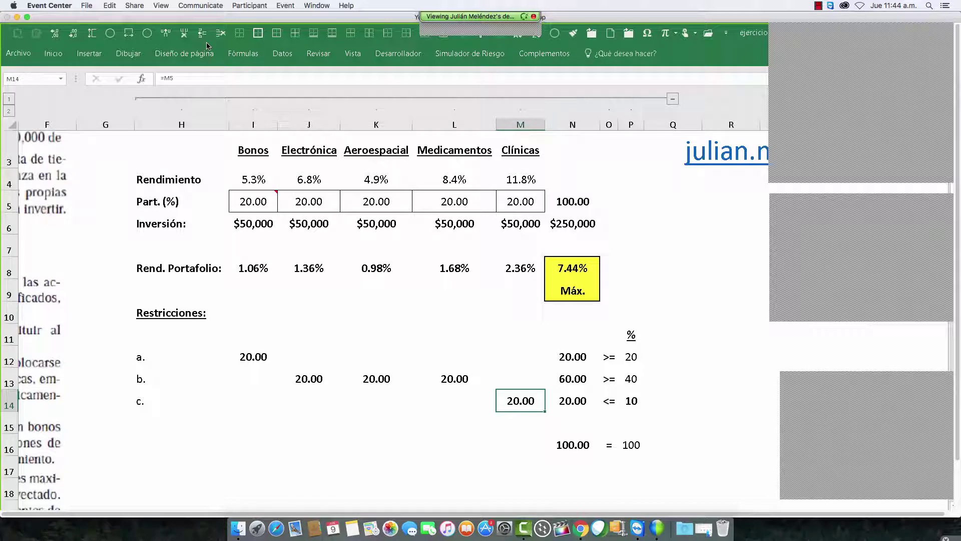
key("Right")
key("Right")
key("Right")
key("Right")
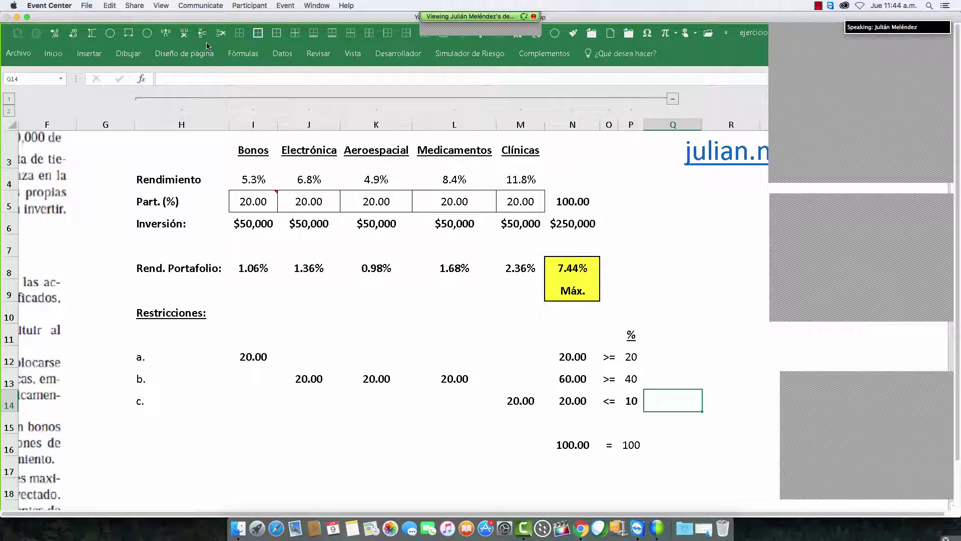
Check that the limits for restrictions a and b in P12 and P13 are entered as constants.
key("Left")
key("Left")
key("Left")
key("Right")
key("Up")
key("Up")
key("Up")
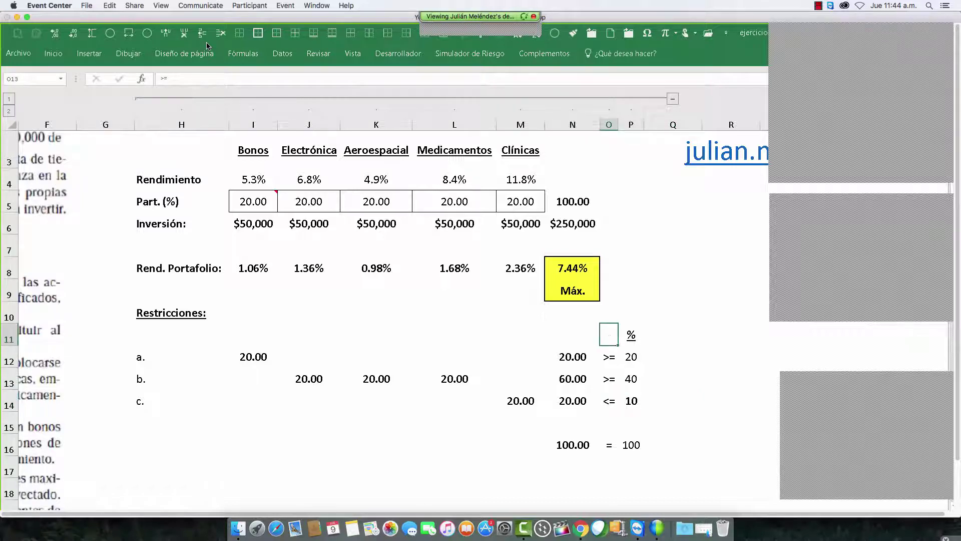
key("Right")
key("Down")
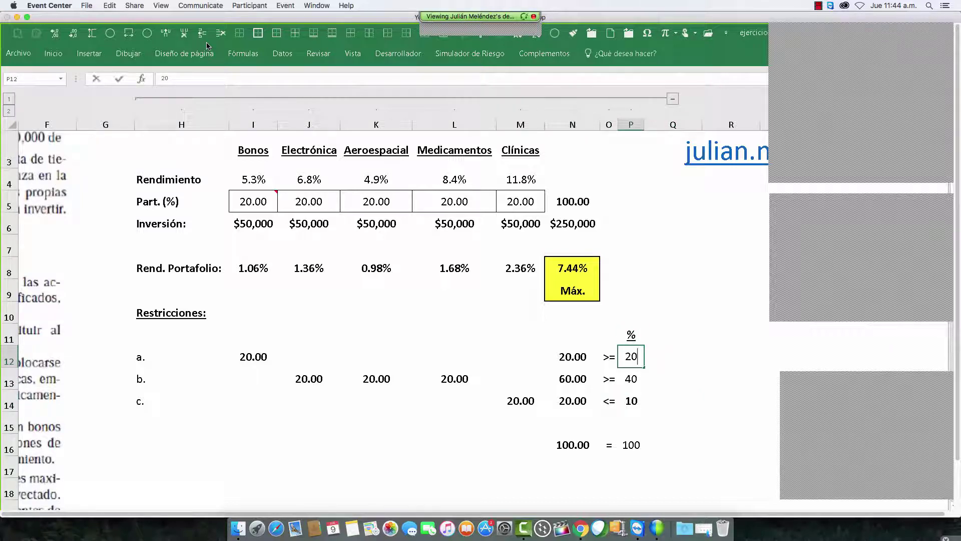
key("F2")
key("Return")
key("F2")
key("Escape")
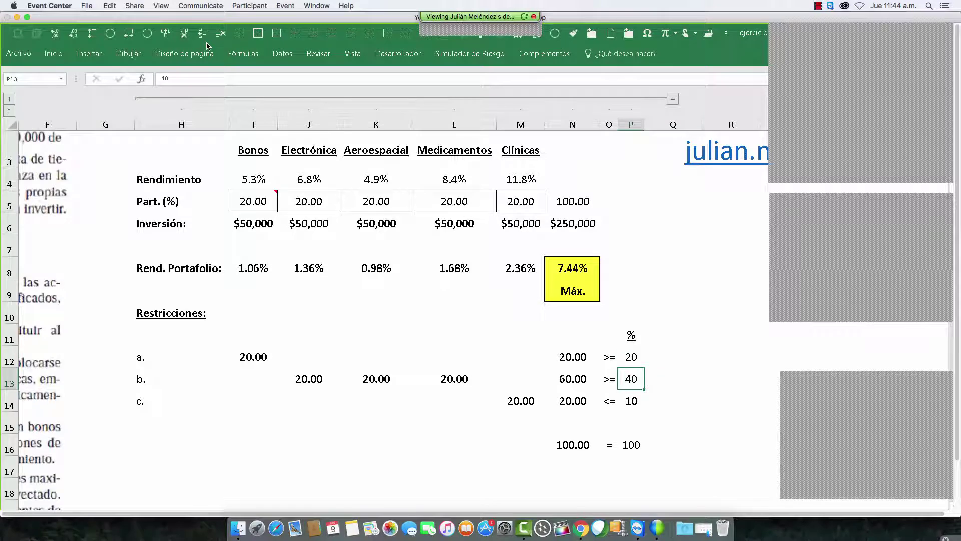
Review restriction c across row 14 from the Clínicas participation and its sum in N14 to the limit in P14.
key("Down")
key("Left")
key("Left")
key("Right")
key("Right")
key("Left")
key("Left")
key("Left")
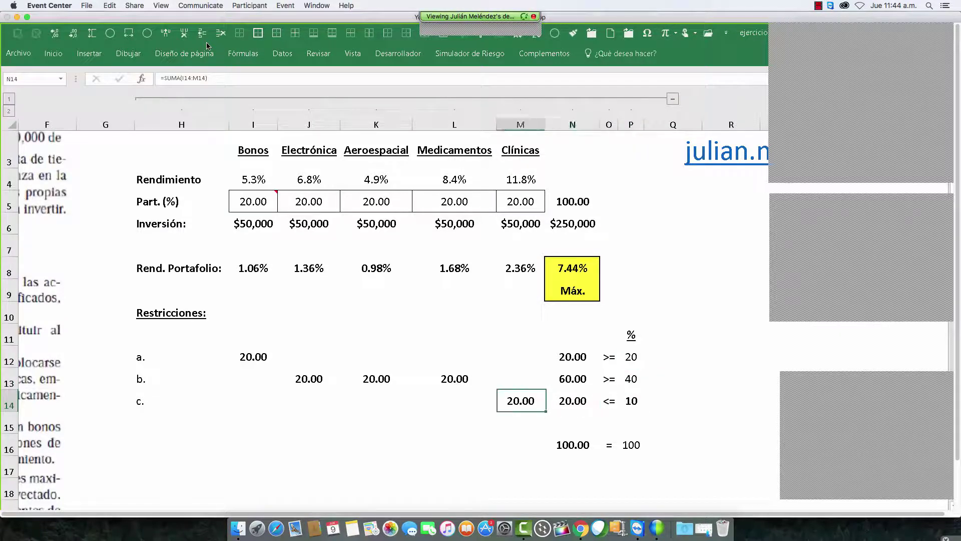
key("Left")
key("Right")
key("Right")
key("Right")
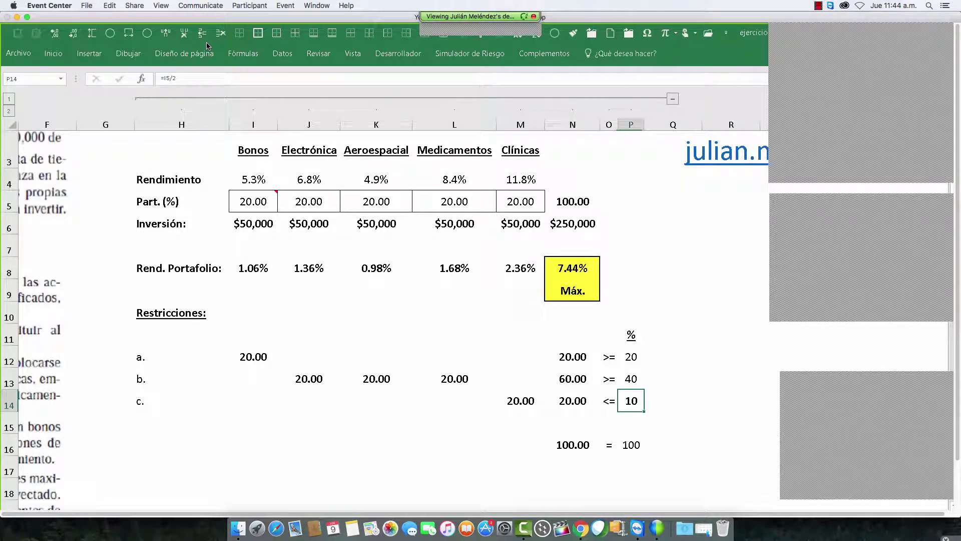
Examine the limit formula in P14, which halves the Bonos participation, against the limits in P12 and P13.
key("F2")
key("Escape")
key("F2")
key("Escape")
key("F2")
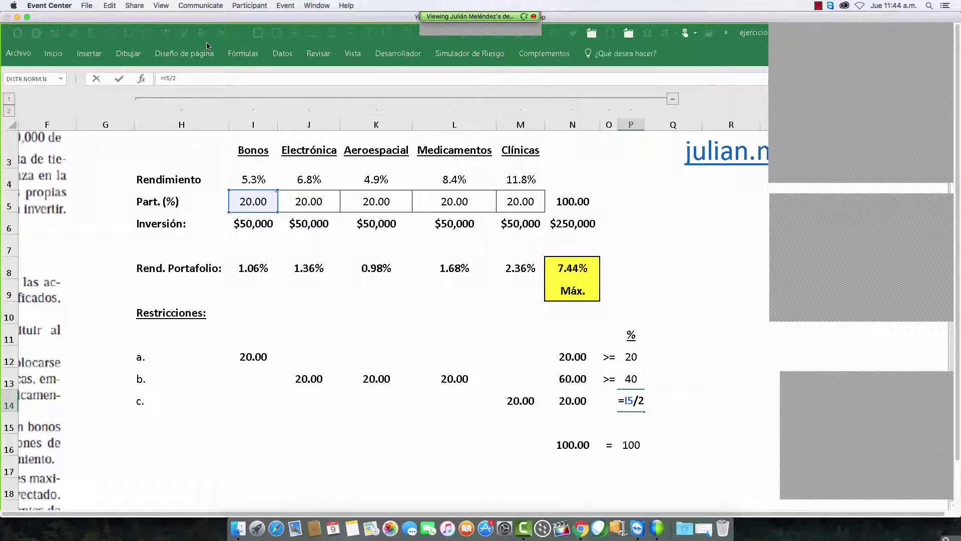
key("Escape")
key("Up")
key("Up")
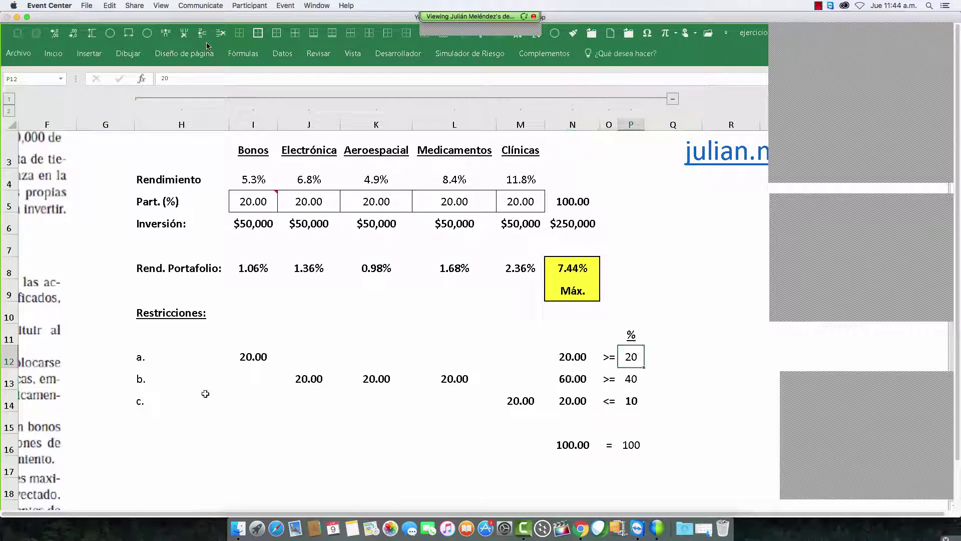
key("Down")
key("Down")
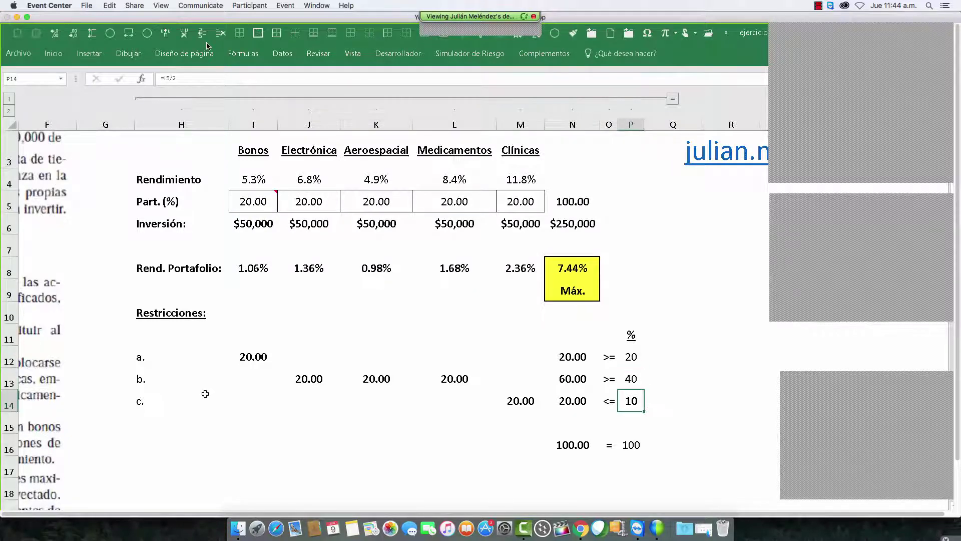
key("F2")
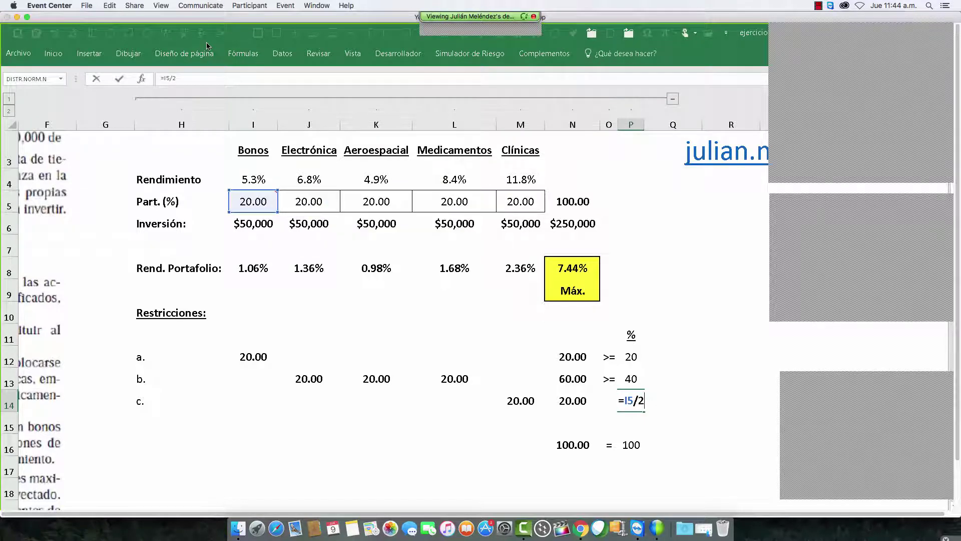
key("Escape")
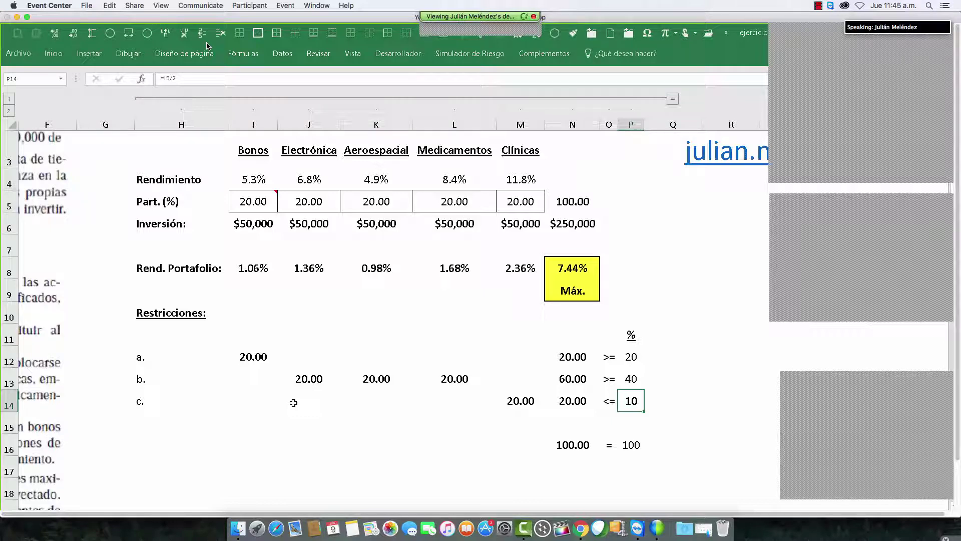
Examine the total-participation restriction in row 16, from its equality sign to the reference in N16.
key("Left")
key("Left")
key("Left")
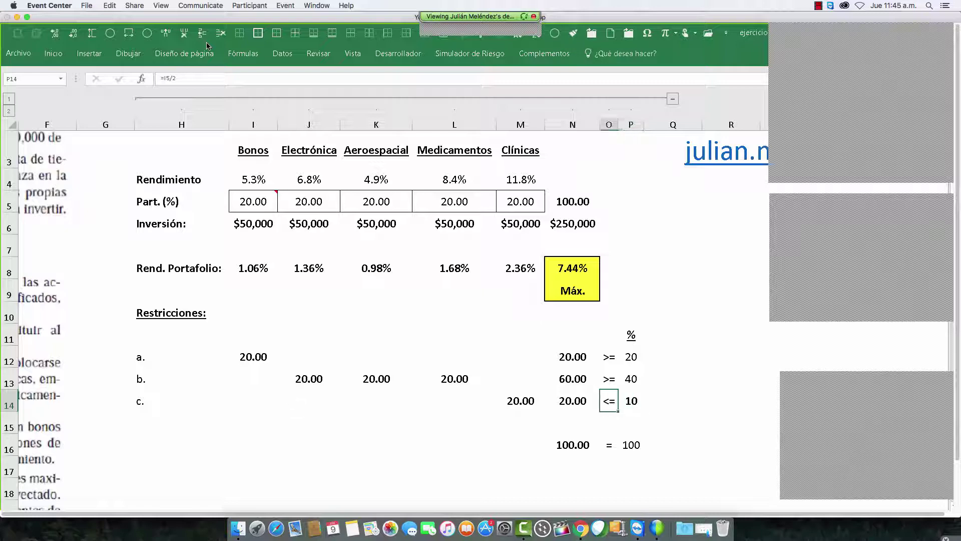
key("Right")
key("Right")
key("Down")
key("Down")
key("Down")
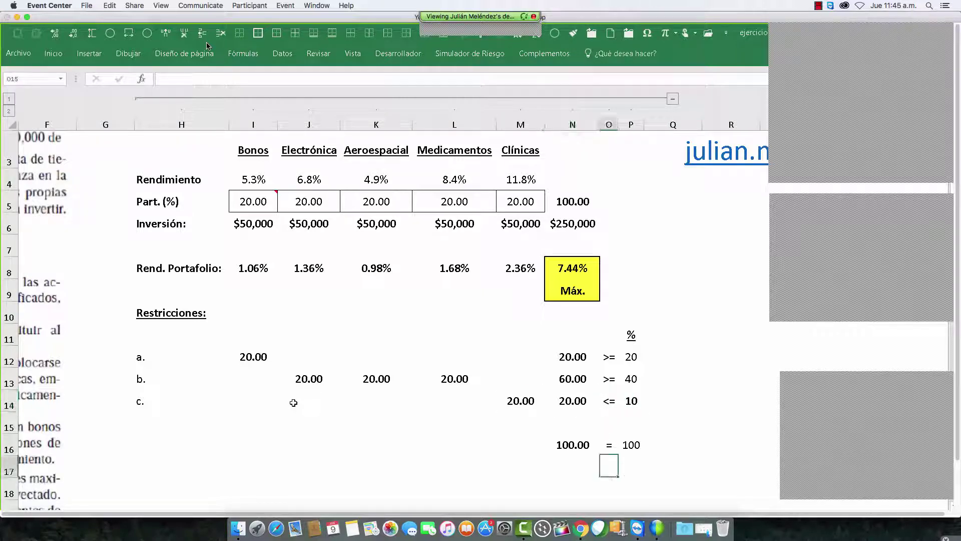
key("Left")
key("Up")
key("Right")
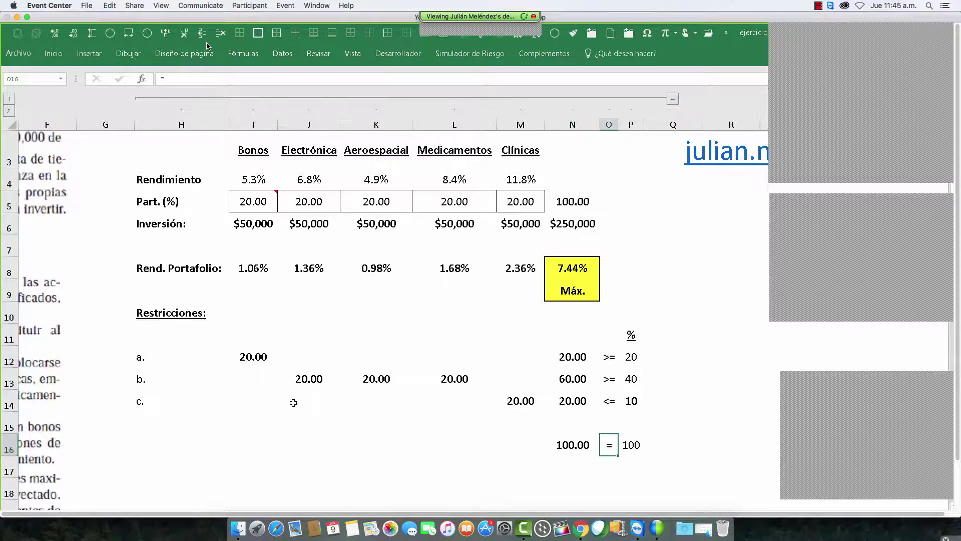
key("Left")
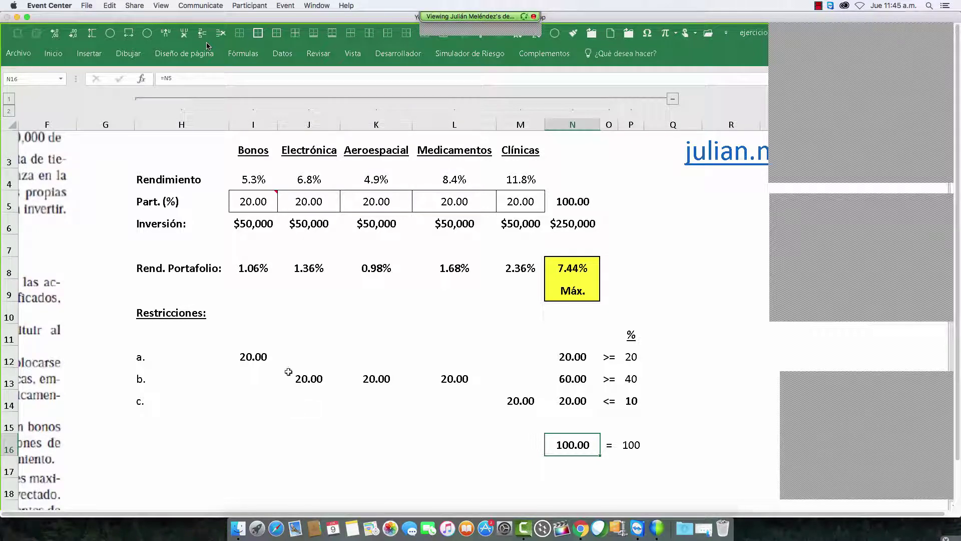
Check the participation references for restrictions a, b and c in I12, J13:L13 and M14.
left_click(253, 357)
key("F2")
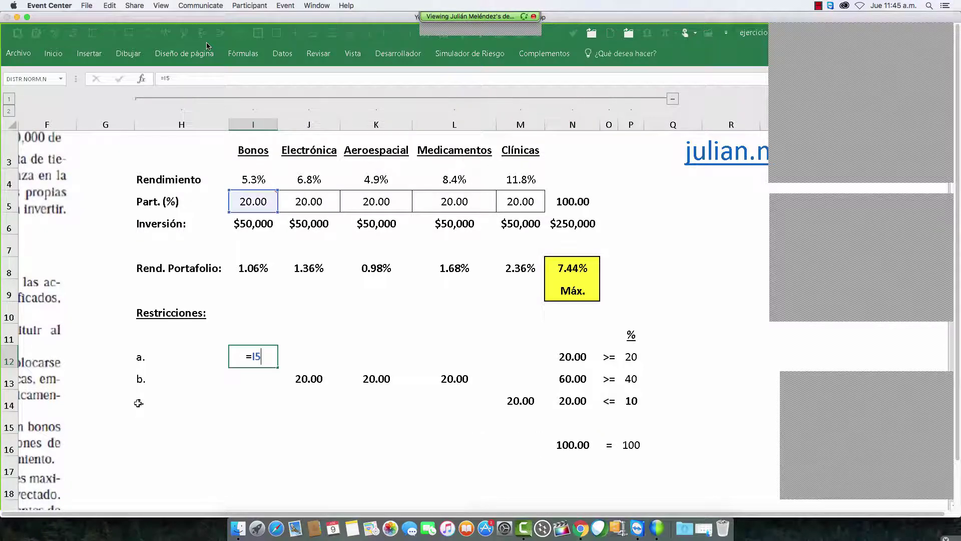
key("Escape")
key("Down")
key("Right")
key("F2")
key("Escape")
key("Right")
key("F2")
key("Escape")
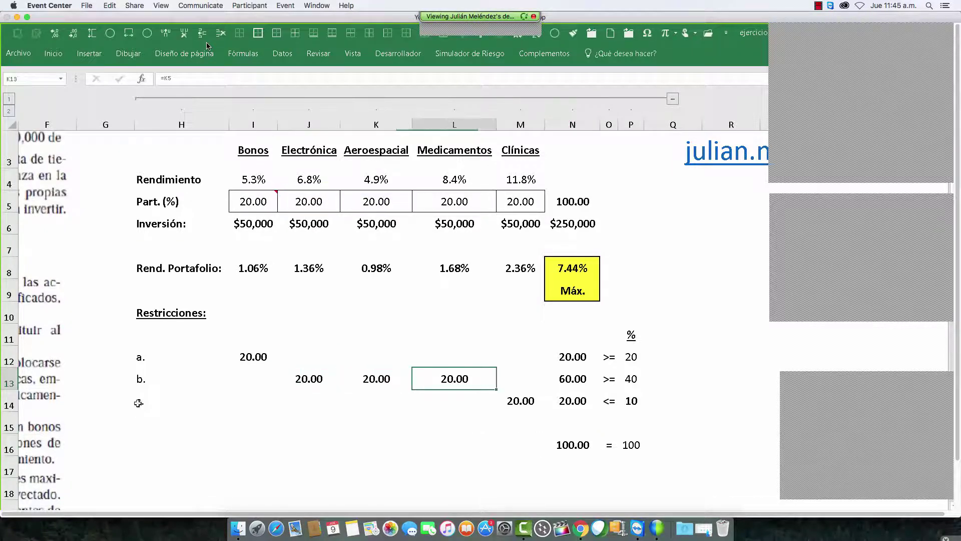
key("Right")
key("F2")
key("Escape")
key("Down")
key("Right")
key("F2")
key("Escape")
Check the formulas in N16, N13 and N12 that total the participations for the restrictions.
key("Right")
key("Down")
key("Down")
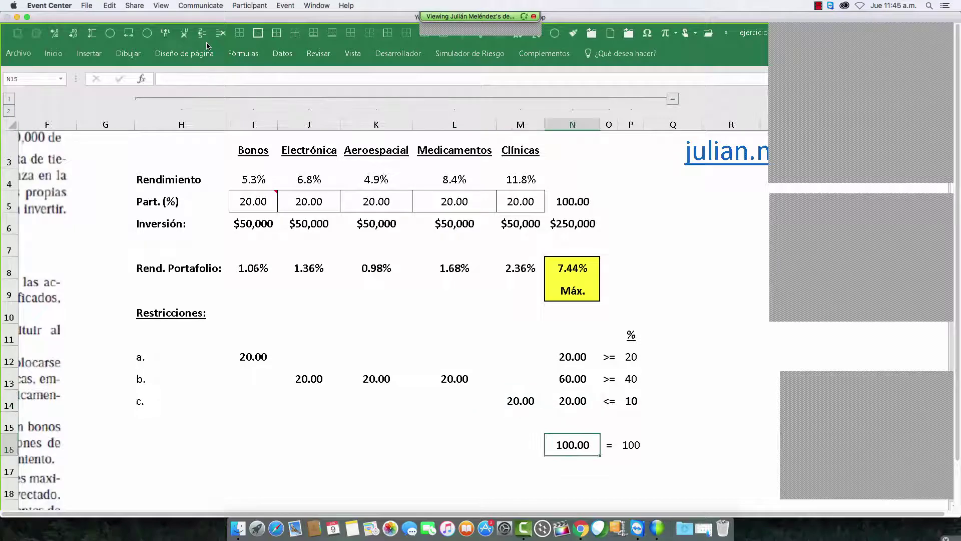
key("F2")
key("Escape")
key("Up")
key("Up")
key("Up")
key("Down")
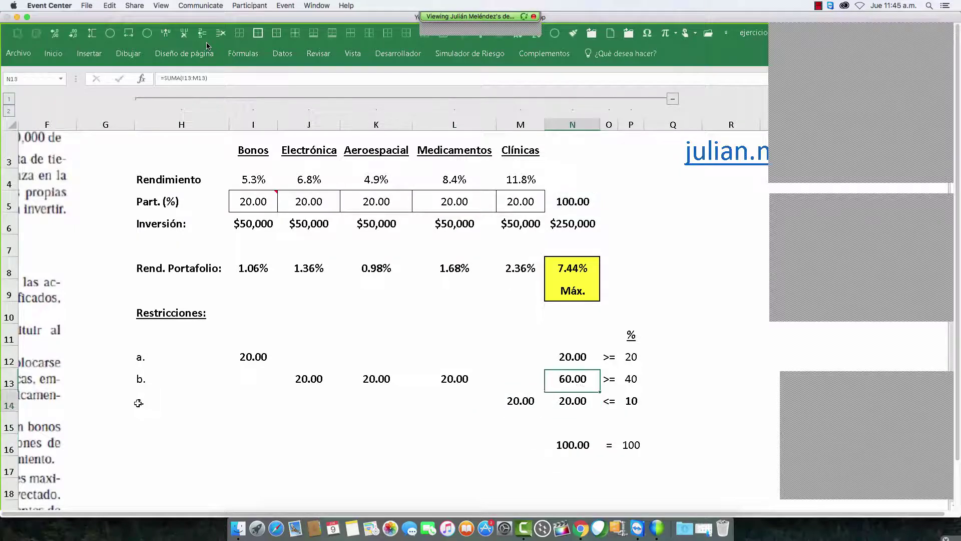
key("F2")
key("Escape")
key("Up")
key("F2")
key("Escape")
key("Up")
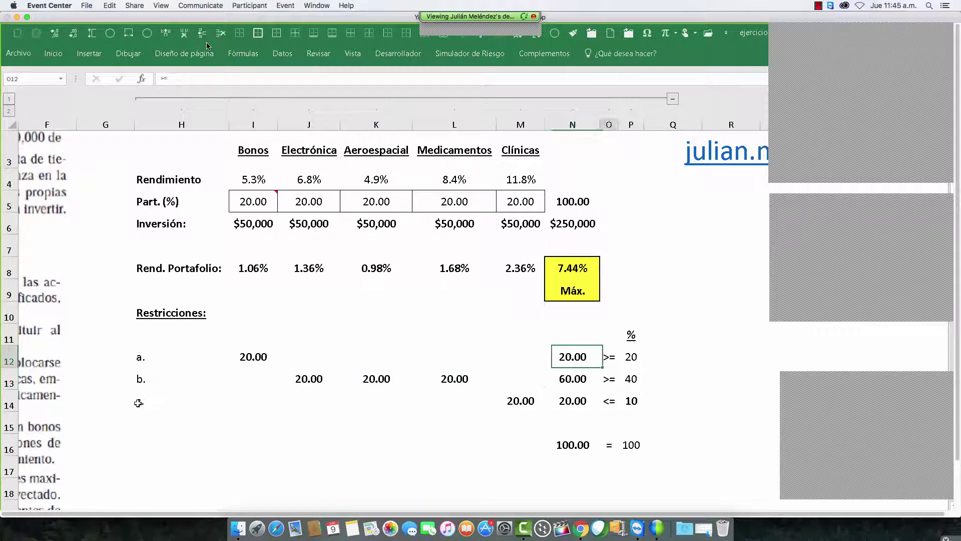
Review the restriction limits in column P from P12 down to the total in P16.
key("Right")
key("Right")
key("Down")
key("Down")
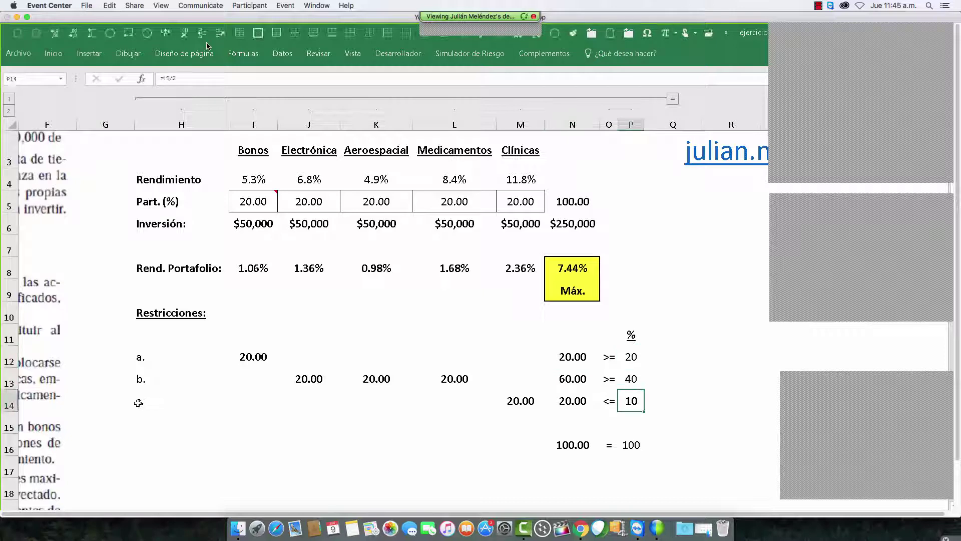
key("Down")
key("Down")
key("Up")
key("Up")
key("Up")
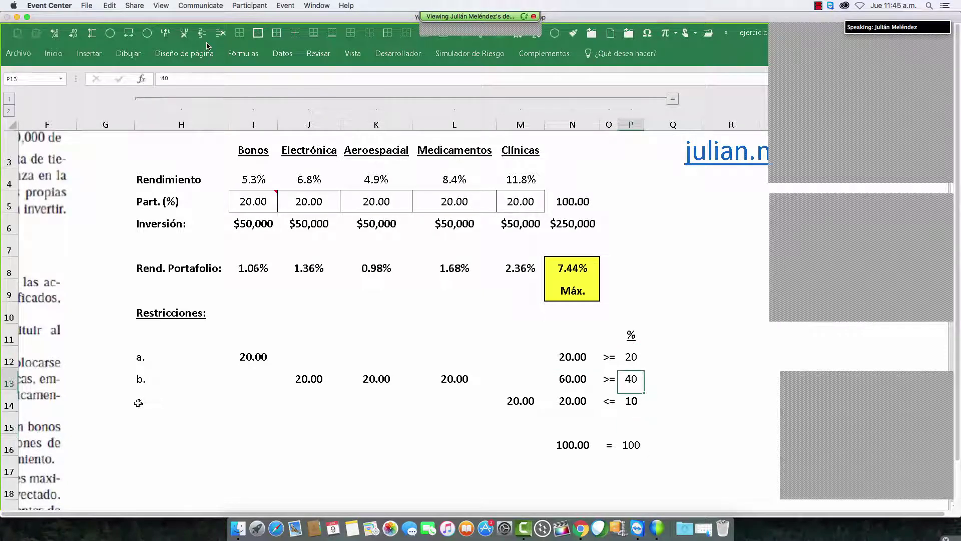
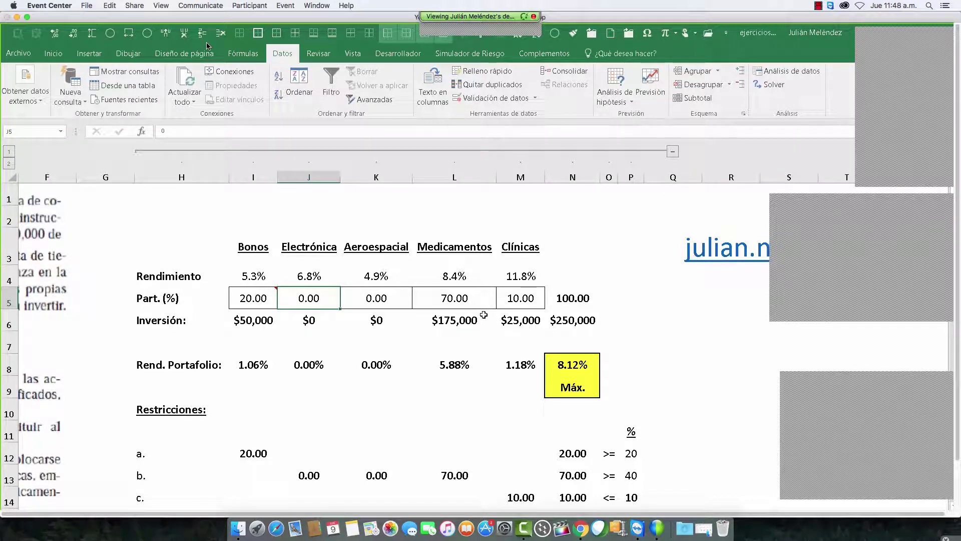
Review the optimized participations and portfolio return against restrictions a, b and c.
scroll(484, 315, "down", 1)
scroll(489, 320, "down", 5)
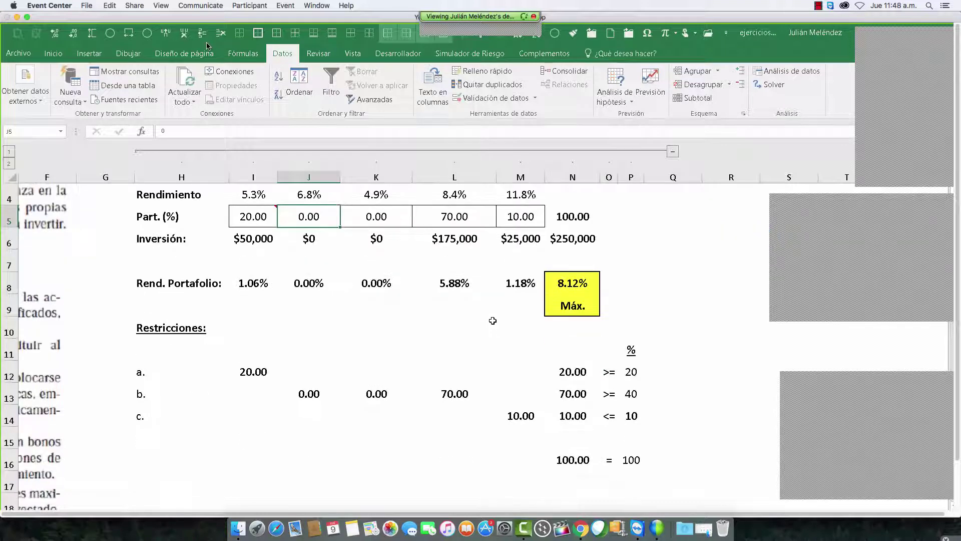
scroll(489, 320, "up", 6)
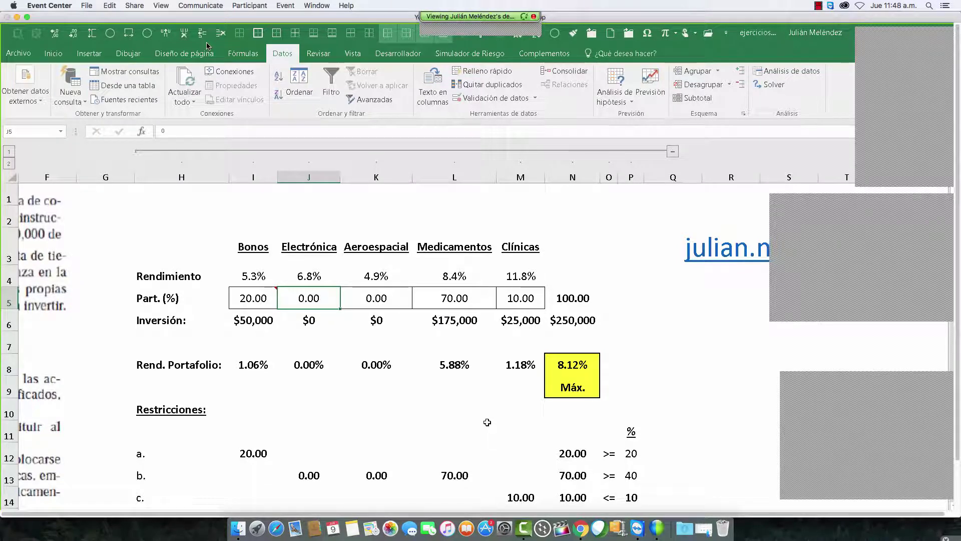
scroll(488, 423, "down", 4)
scroll(487, 425, "up", 4)
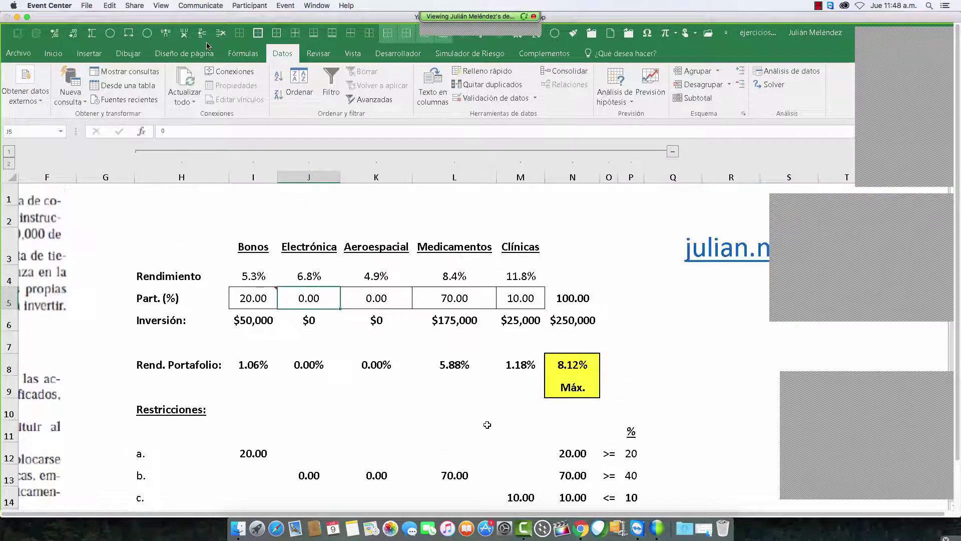
scroll(487, 425, "down", 3)
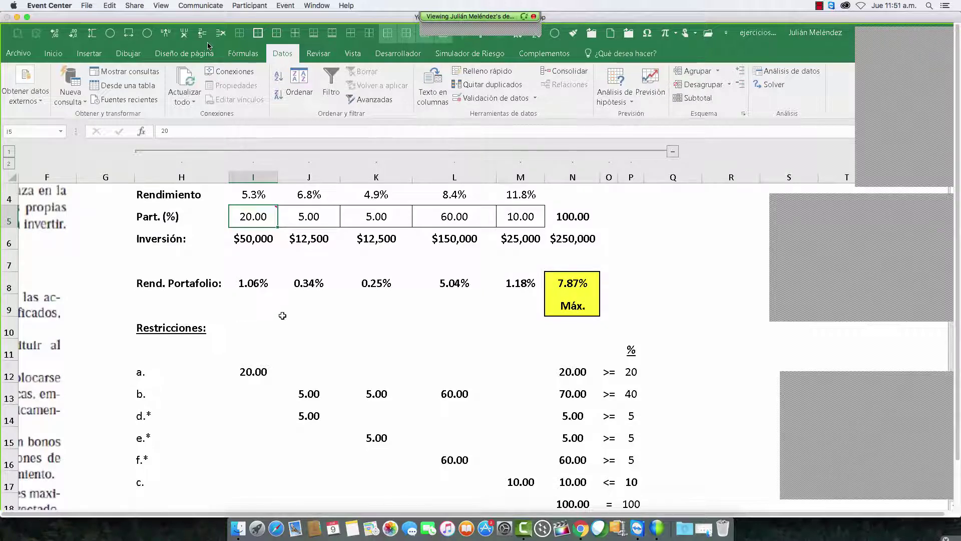
Compare the Electrónica, Aeroespacial and Medicamentos yields in row 4 with their participations in row 5.
scroll(282, 316, "up", 2)
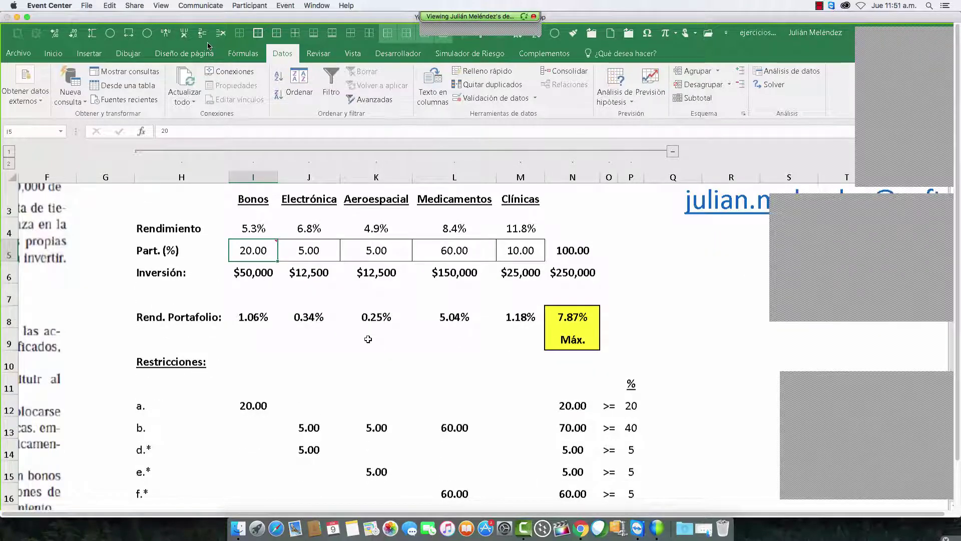
scroll(376, 332, "down", 2)
left_click(451, 216)
scroll(450, 295, "up", 4)
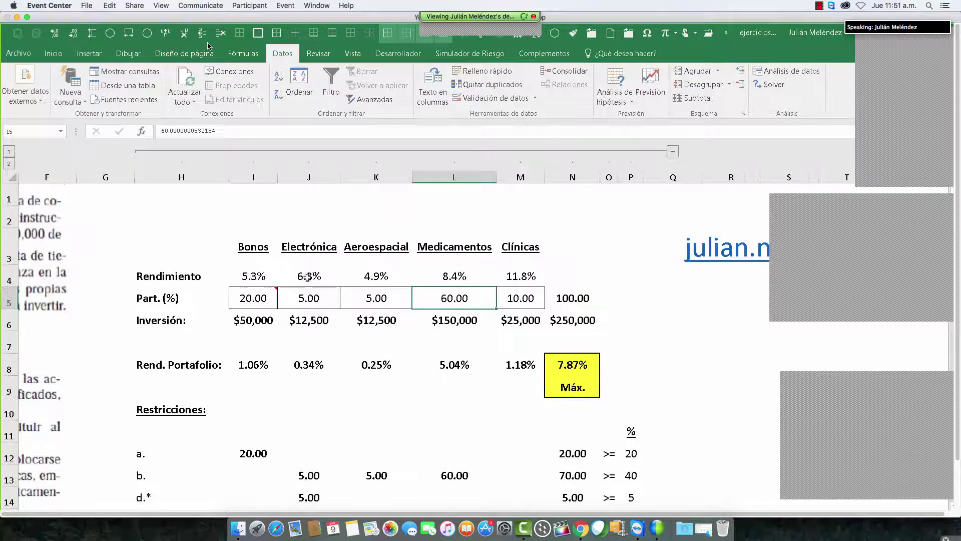
left_click_drag(307, 277, 441, 277)
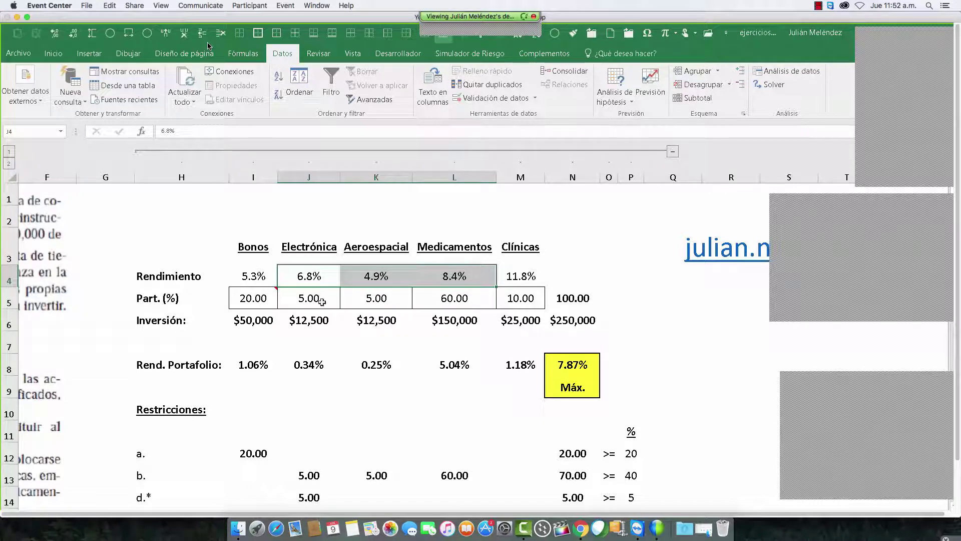
left_click_drag(444, 275, 448, 299)
Examine the portfolio return formula in N8 against the restriction block that includes the added d, e and f rows.
scroll(460, 389, "down", 5)
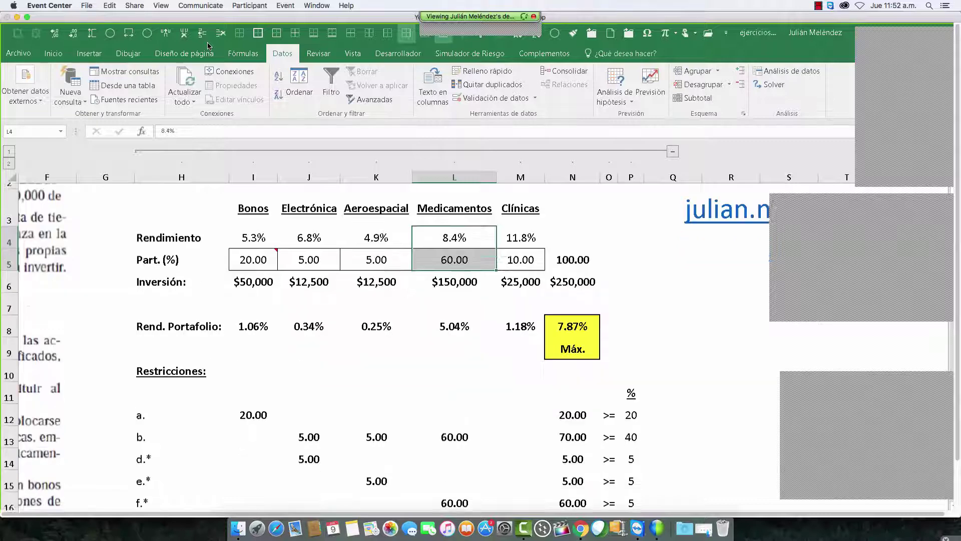
scroll(468, 389, "up", 3)
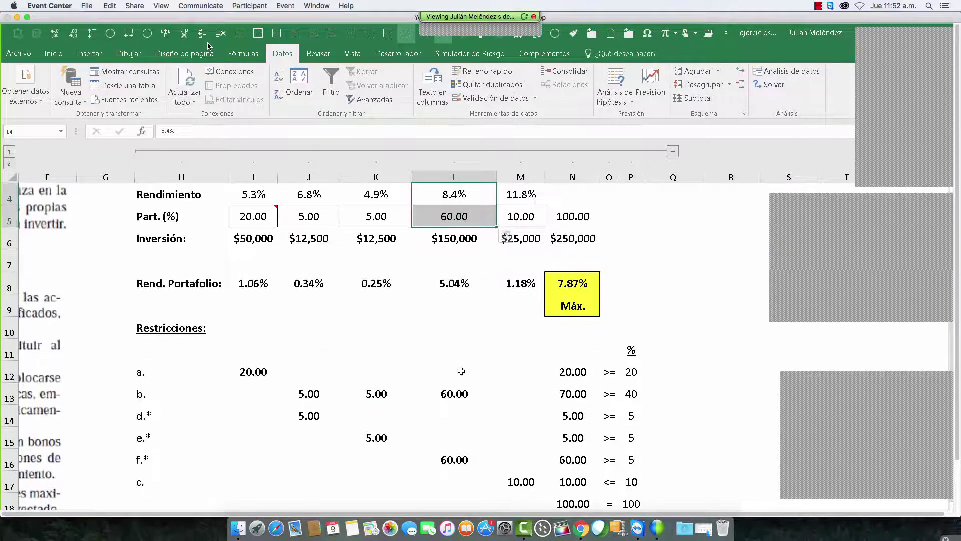
scroll(461, 373, "down", 2)
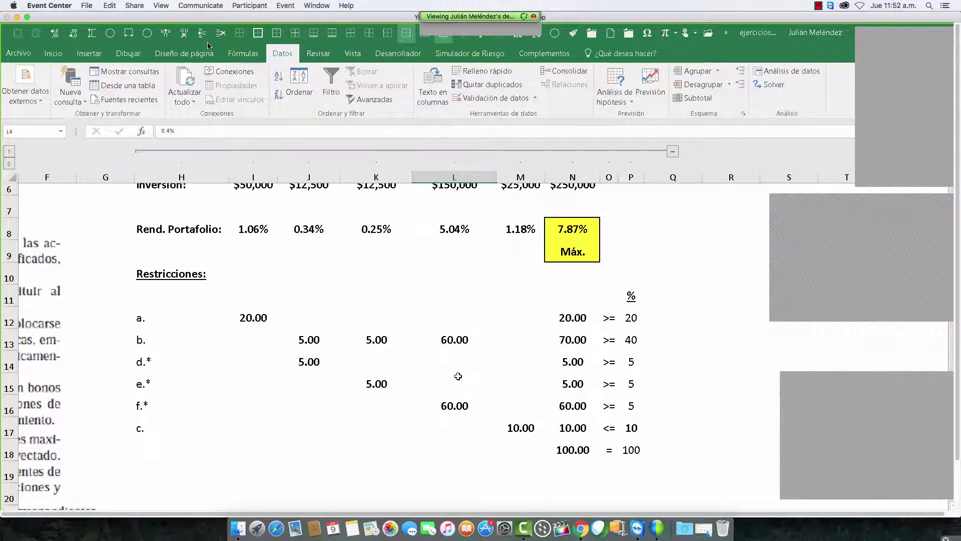
scroll(458, 376, "up", 5)
left_click(572, 372)
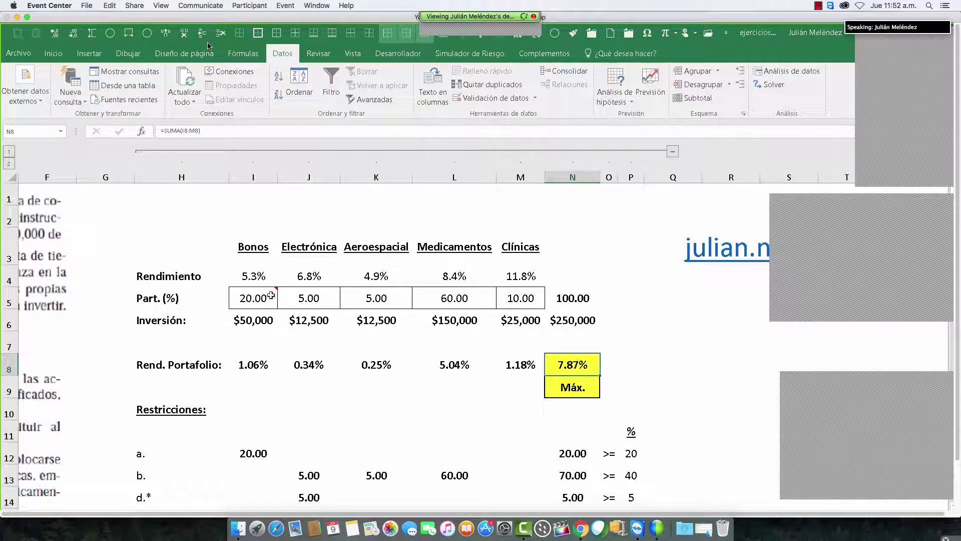
scroll(484, 344, "down", 6)
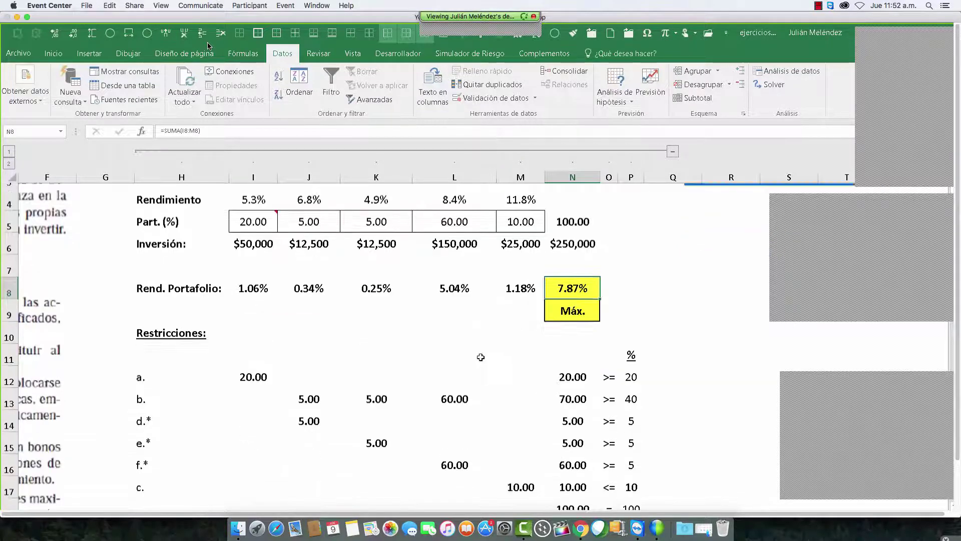
scroll(476, 366, "up", 3)
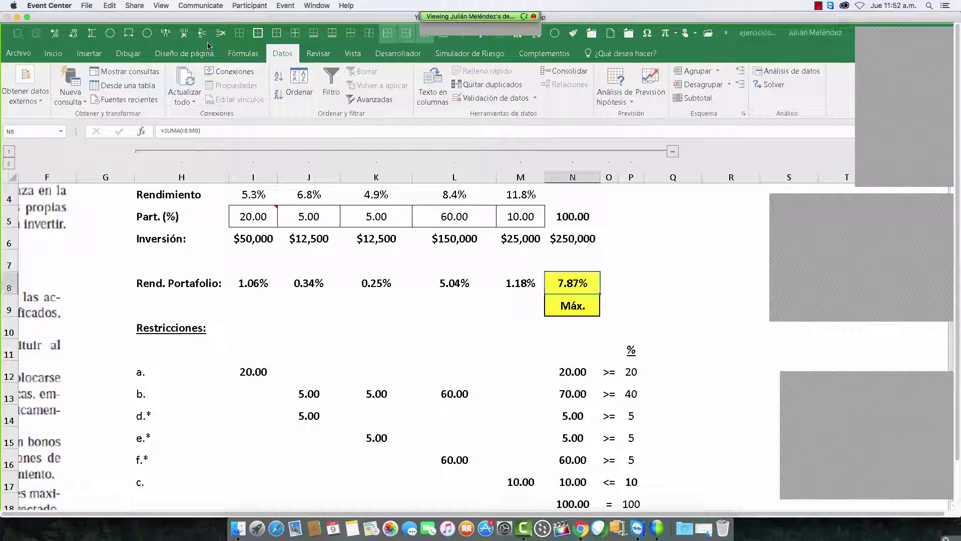
Switch to the Quitmeyer Electronics production problem sheet and expand its collapsed group of solution columns.
key("ctrl+Page_Down")
left_click(549, 371)
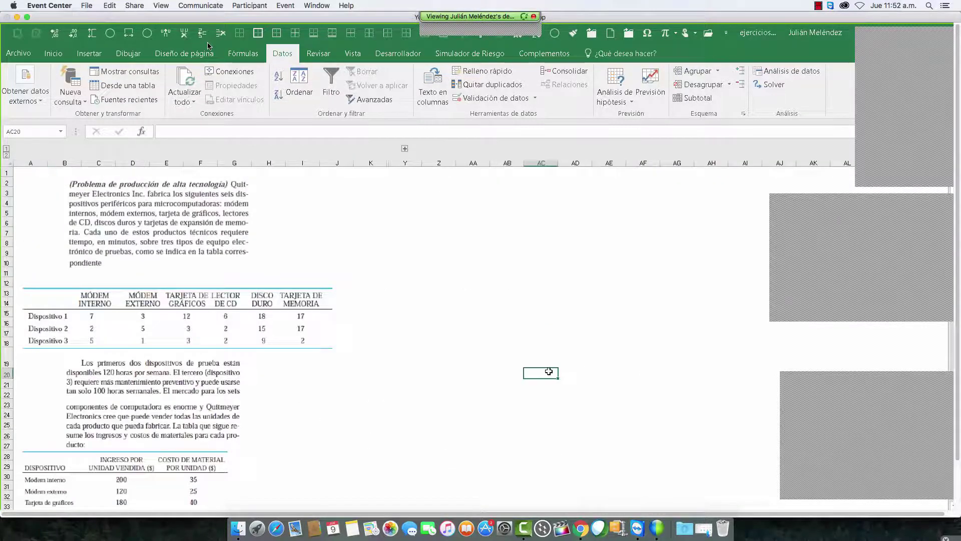
scroll(530, 381, "down", 5)
scroll(510, 392, "up", 5)
left_click(405, 149)
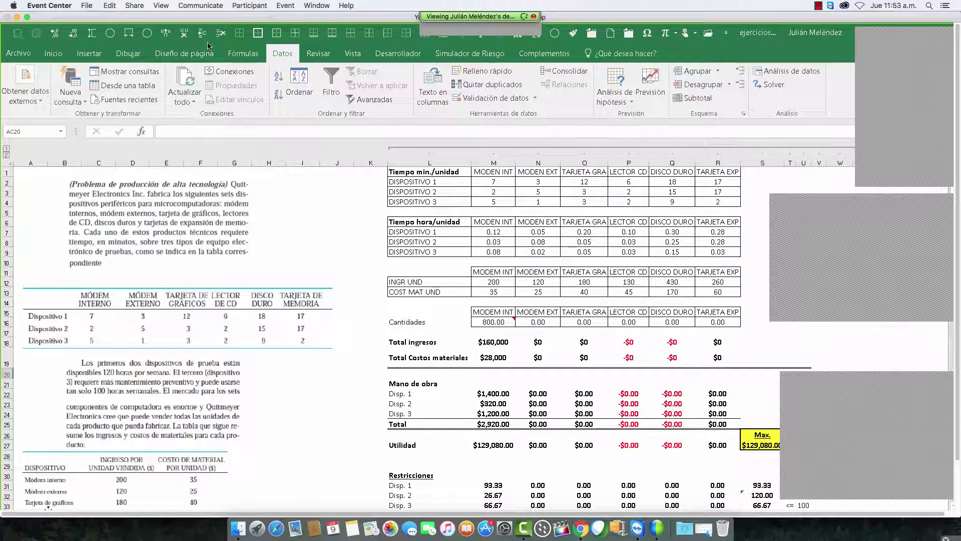
Examine the production model's labour costs per device, including the Disp. 3 formula in N24.
key("ctrl+Page_Up")
key("ctrl+Page_Down")
left_click_drag(493, 394, 537, 403)
left_click(537, 414)
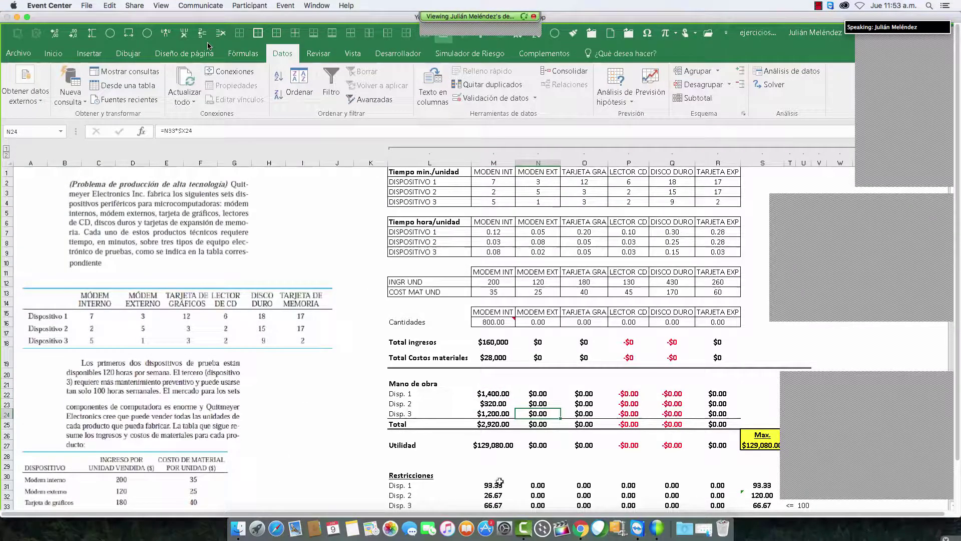
scroll(431, 336, "right", 2)
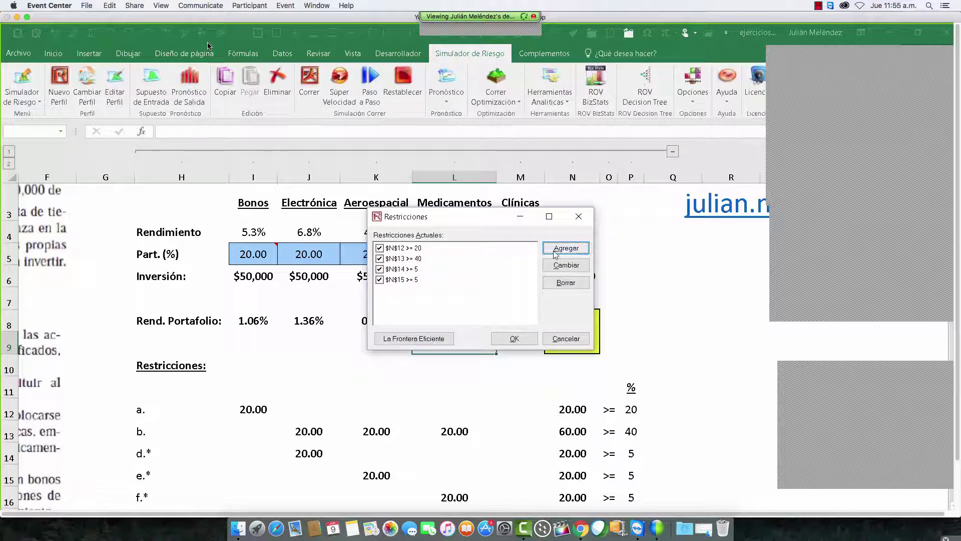
Add the optimization restriction N16 >= 5 for the minimum Medicamentos participation.
left_click(555, 250)
left_click(403, 280)
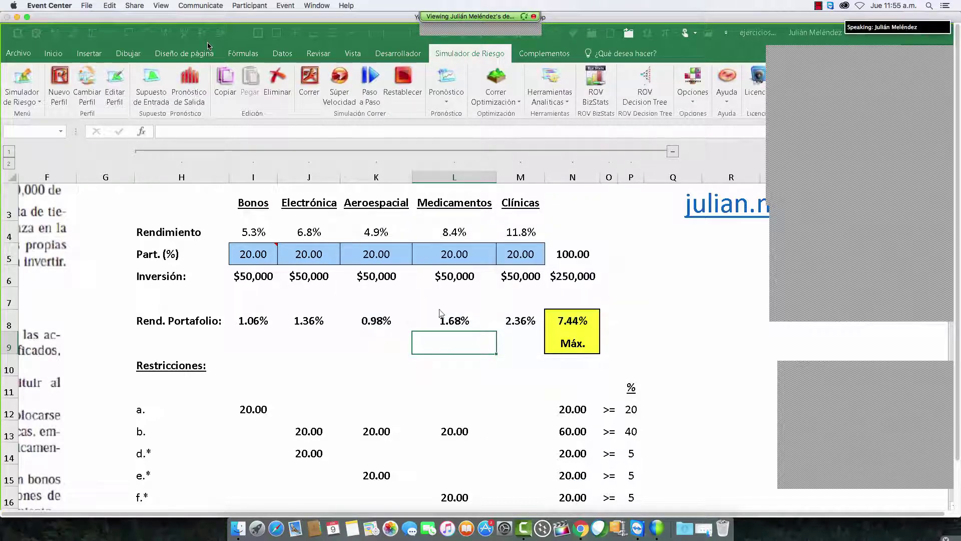
left_click(568, 496)
left_click(206, 349)
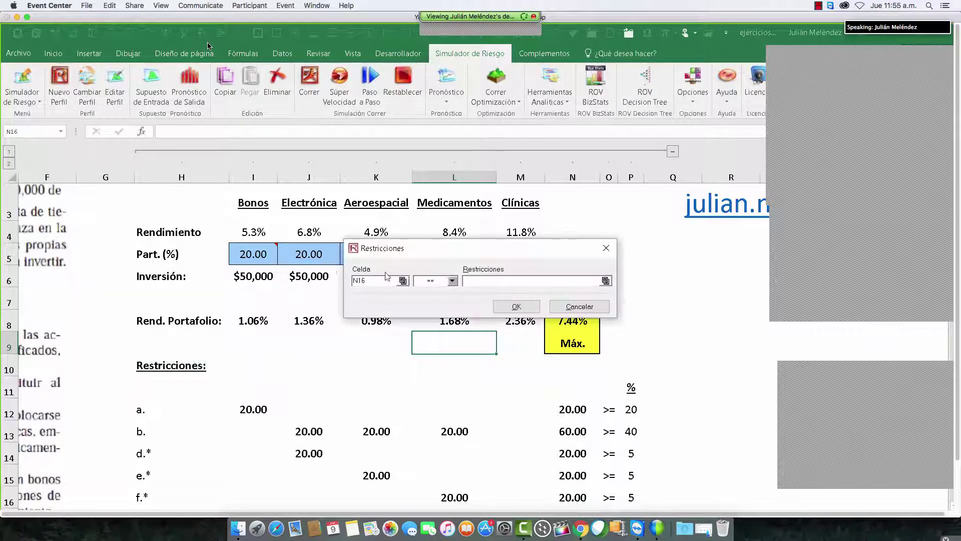
left_click(453, 281)
left_click(430, 299)
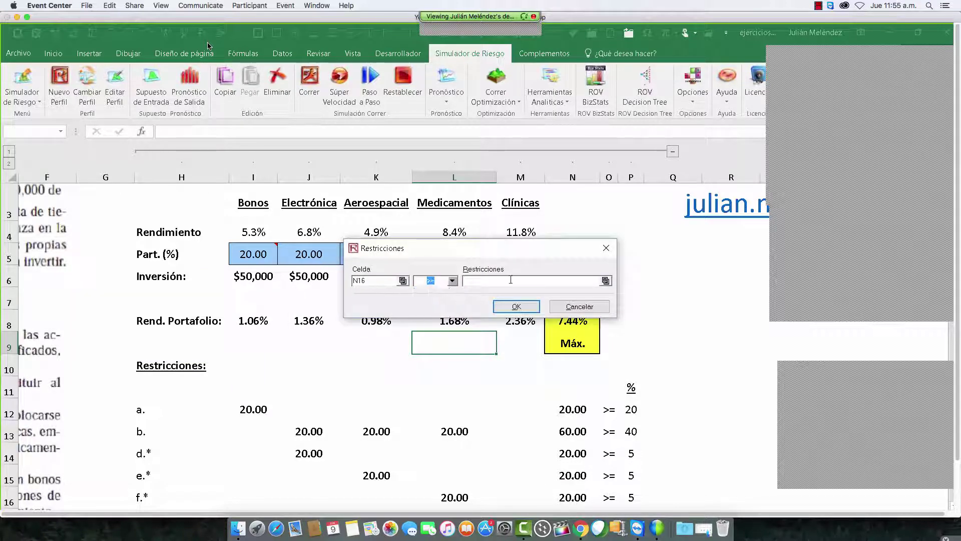
type("5")
left_click(516, 307)
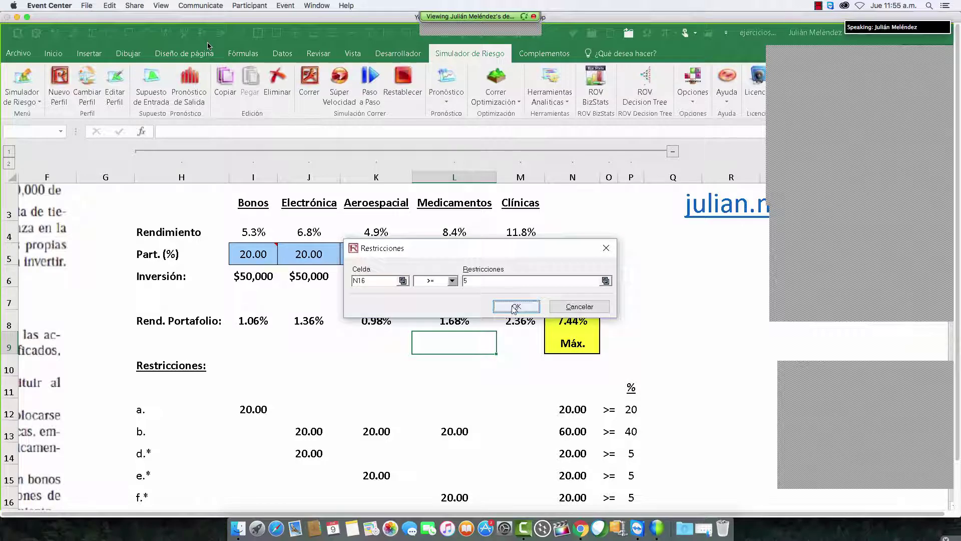
Add the optimization restriction N17 <= P17 for the maximum Clínicas participation, linking the limit to its cell.
left_click(556, 249)
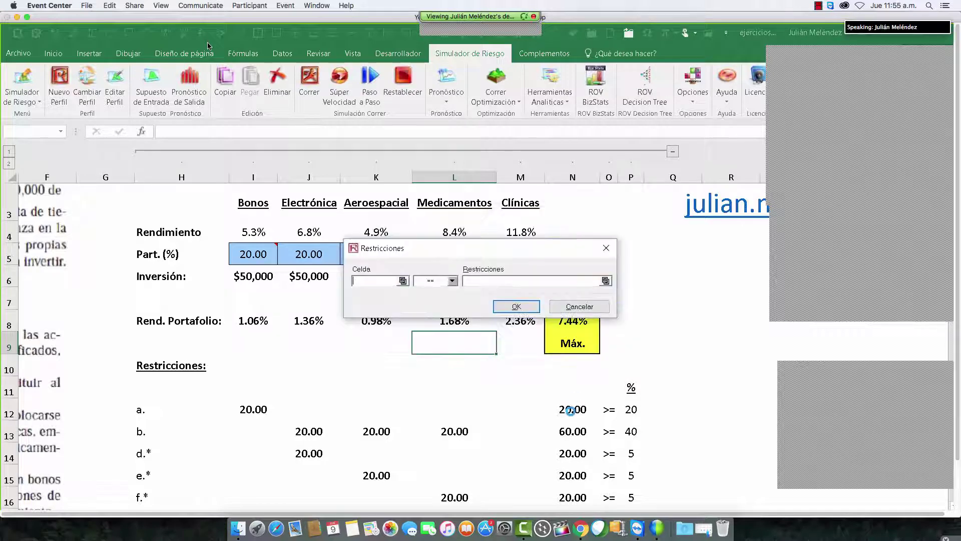
scroll(572, 400, "down", 5)
scroll(572, 415, "up", 3)
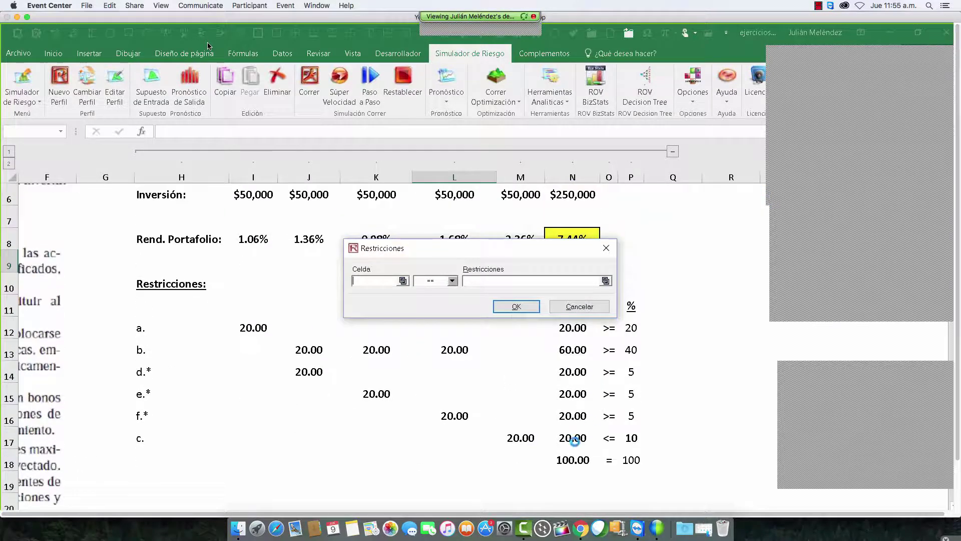
left_click(403, 280)
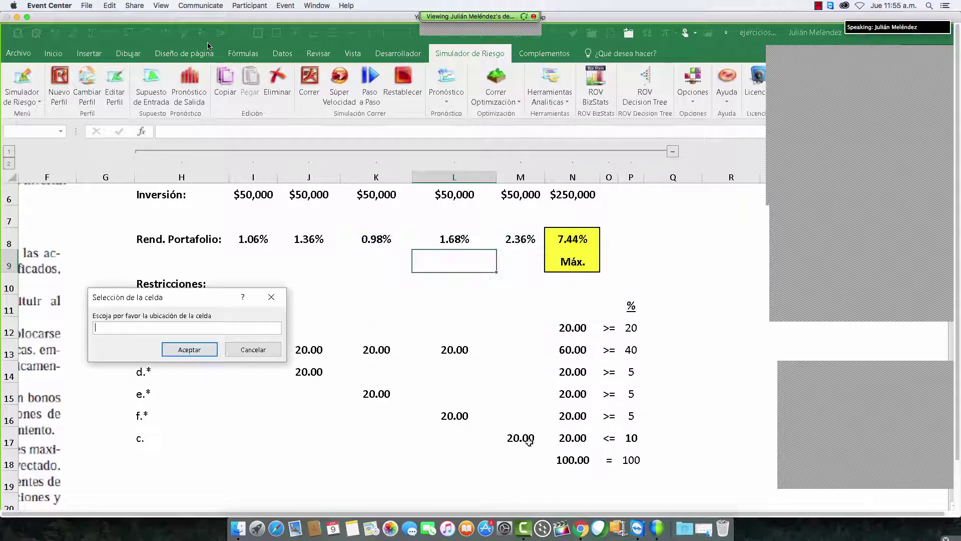
left_click(571, 438)
left_click(189, 349)
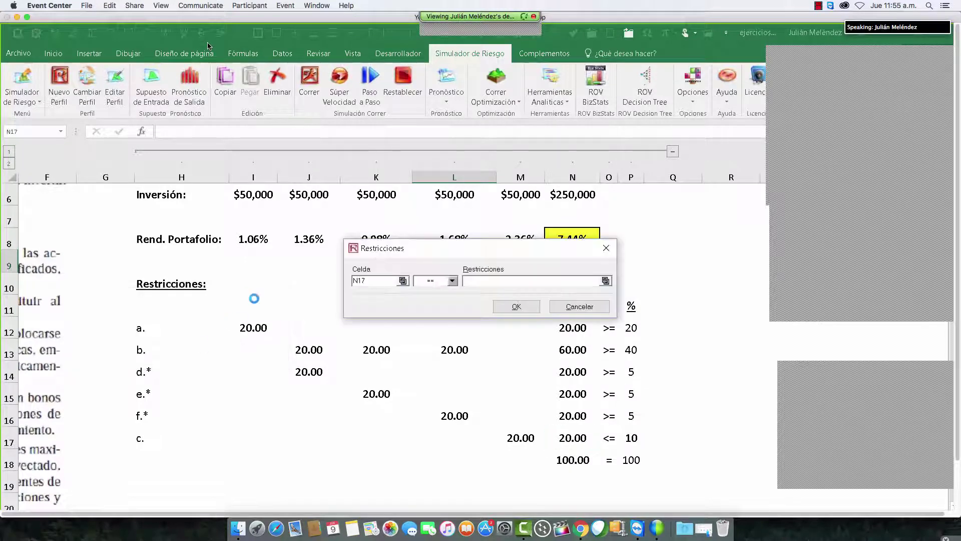
left_click(451, 281)
left_click(426, 303)
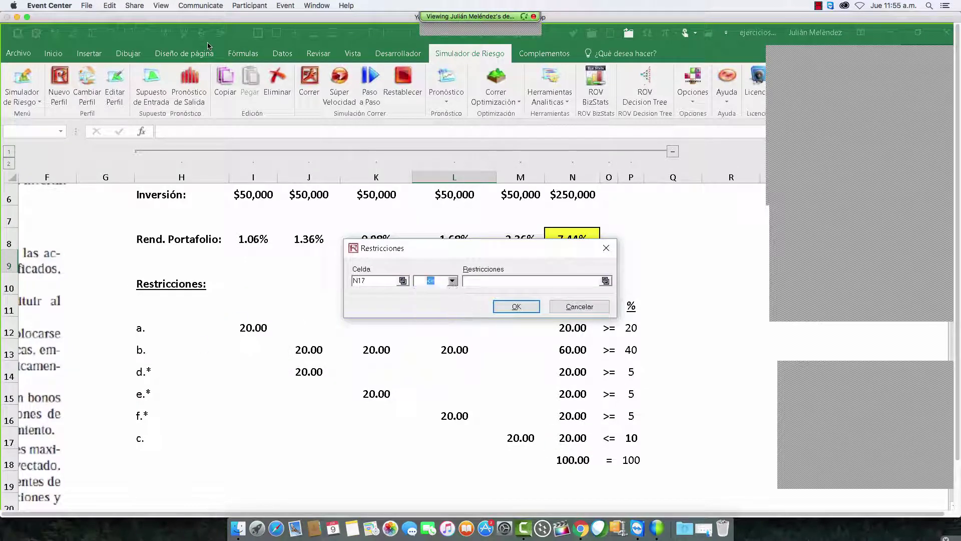
left_click(605, 281)
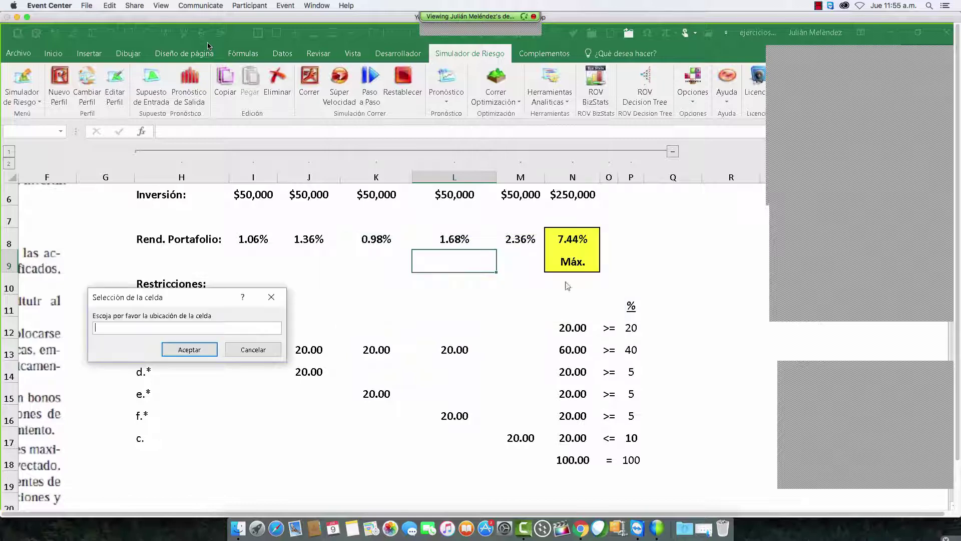
left_click(632, 438)
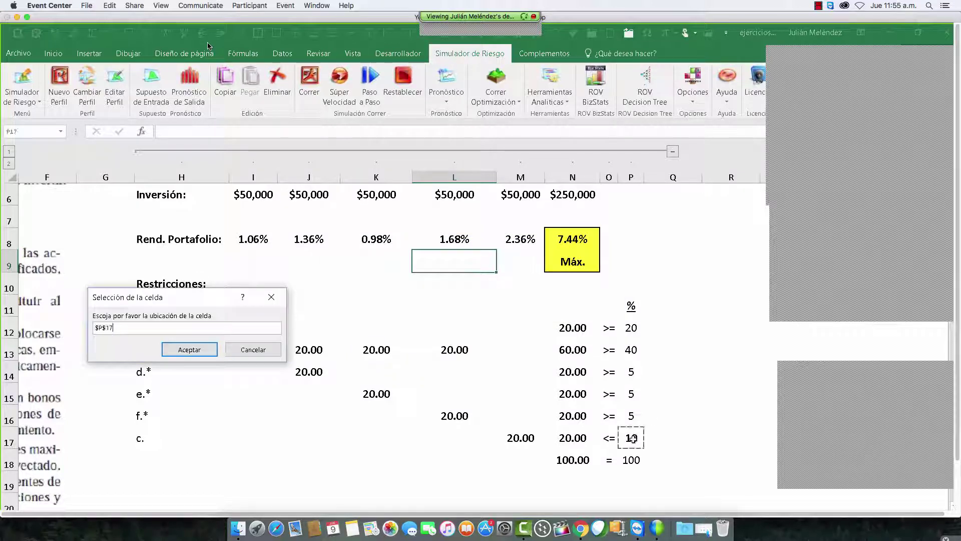
left_click(193, 350)
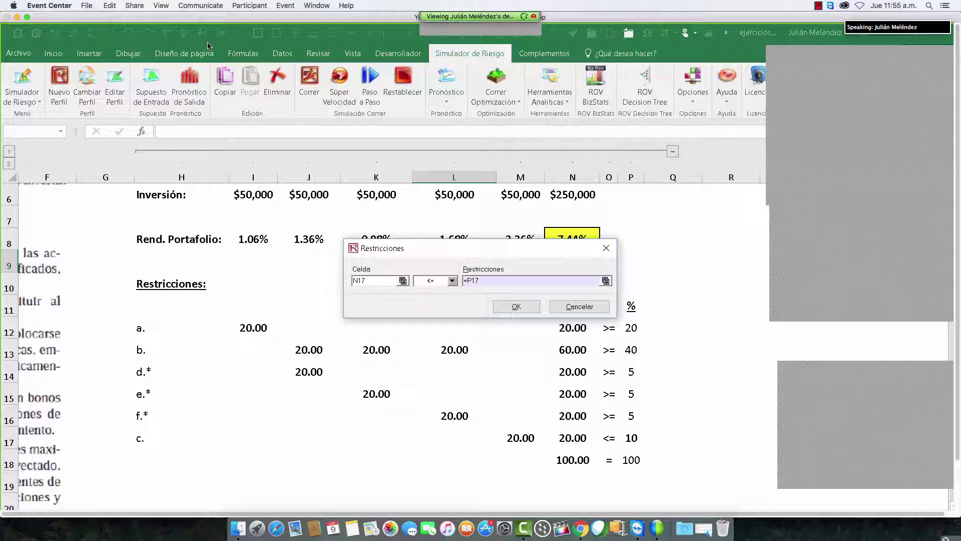
left_click(516, 306)
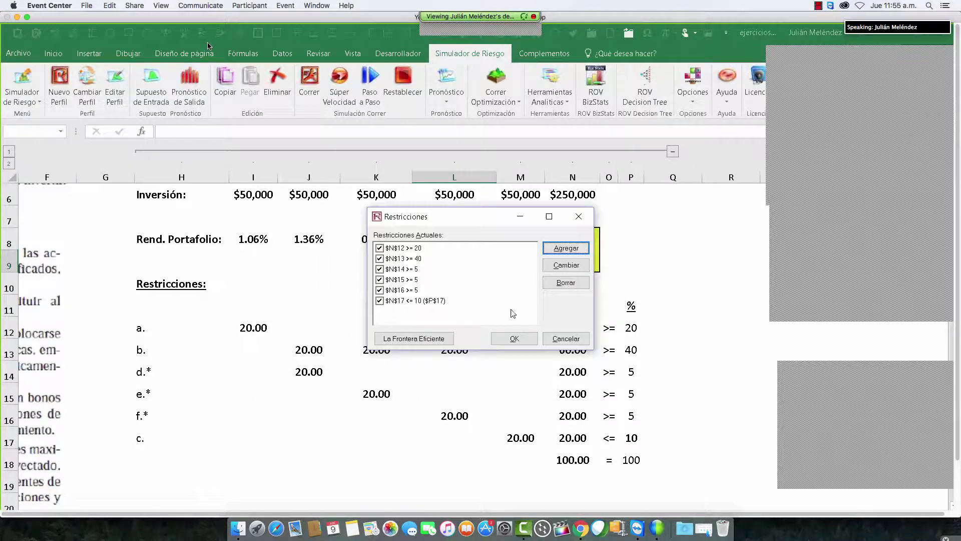
Add the restriction N18 == 100 for the total participation and accept the restriction list.
left_click(562, 251)
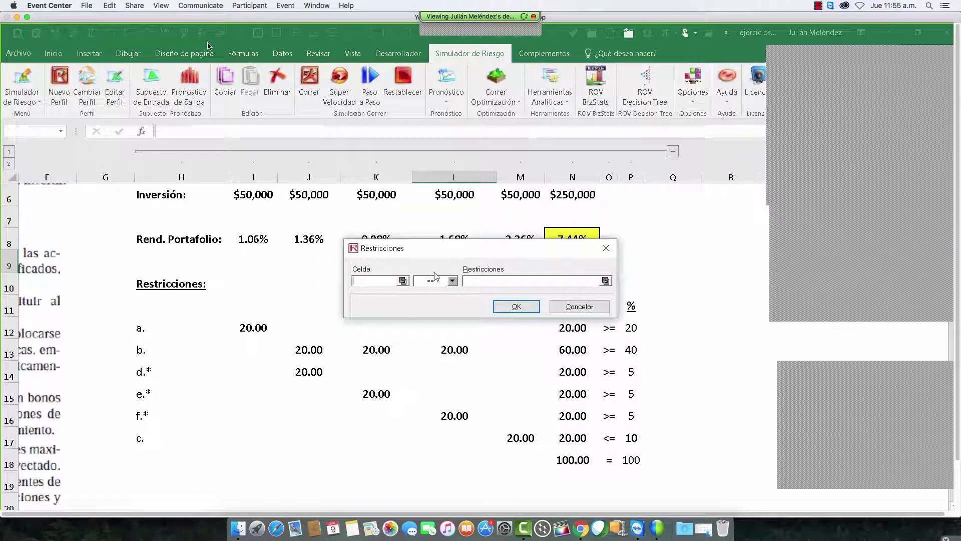
left_click(403, 281)
left_click(573, 460)
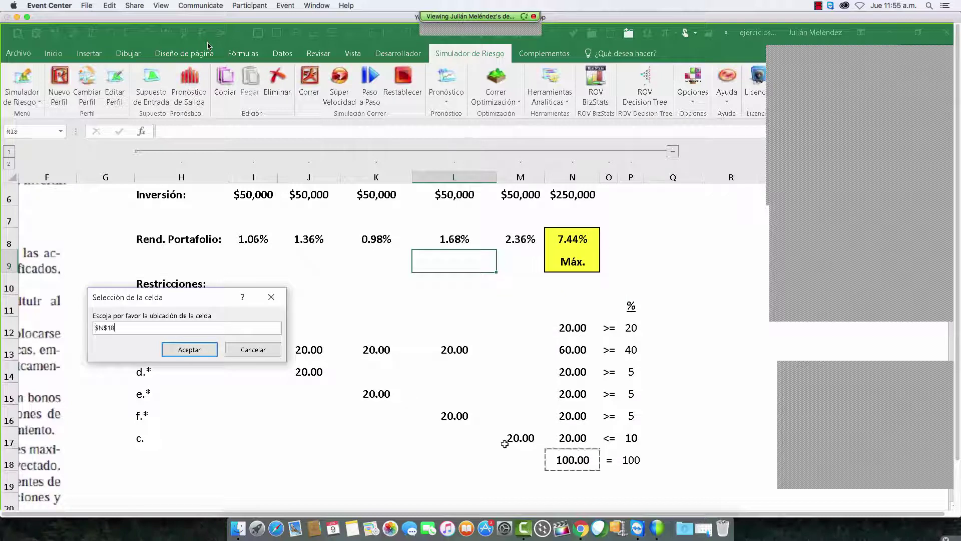
left_click(193, 351)
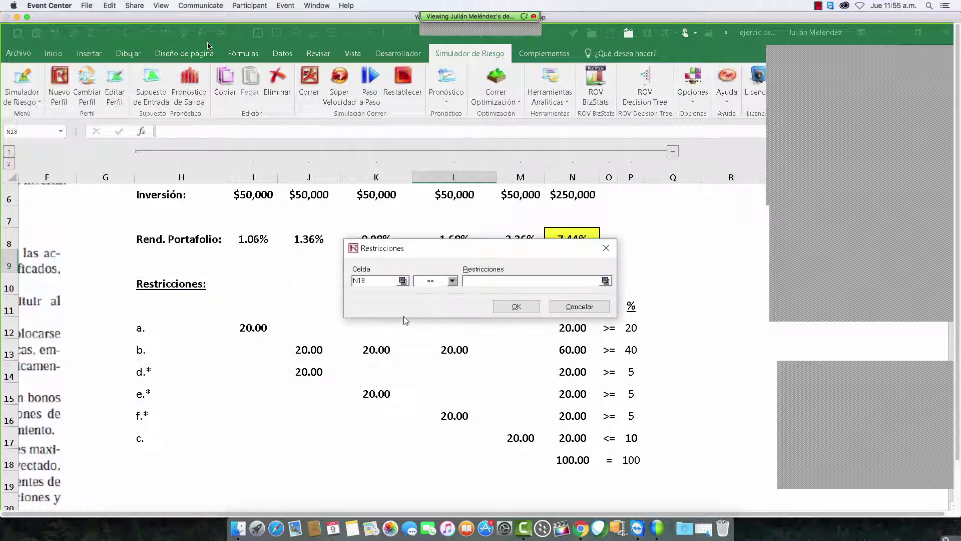
left_click(546, 282)
type("100")
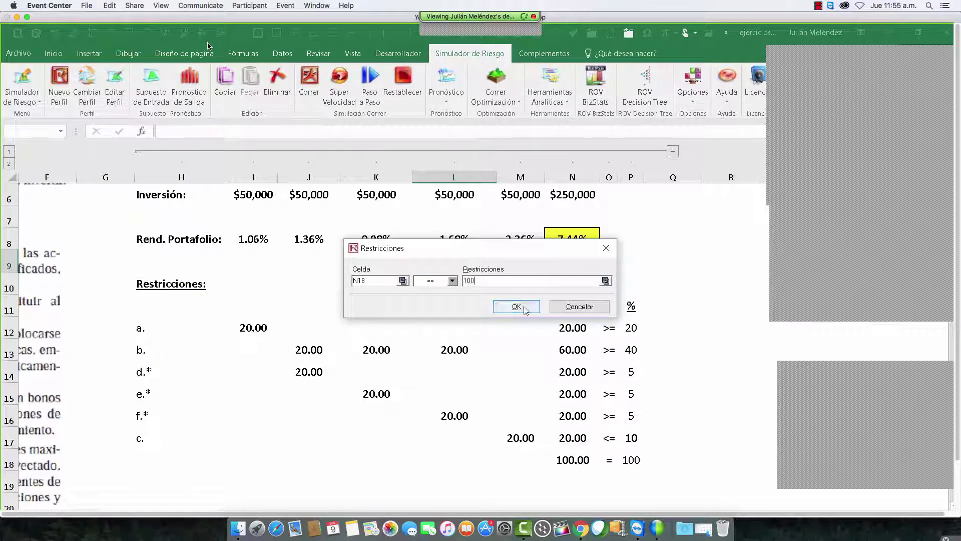
left_click(518, 307)
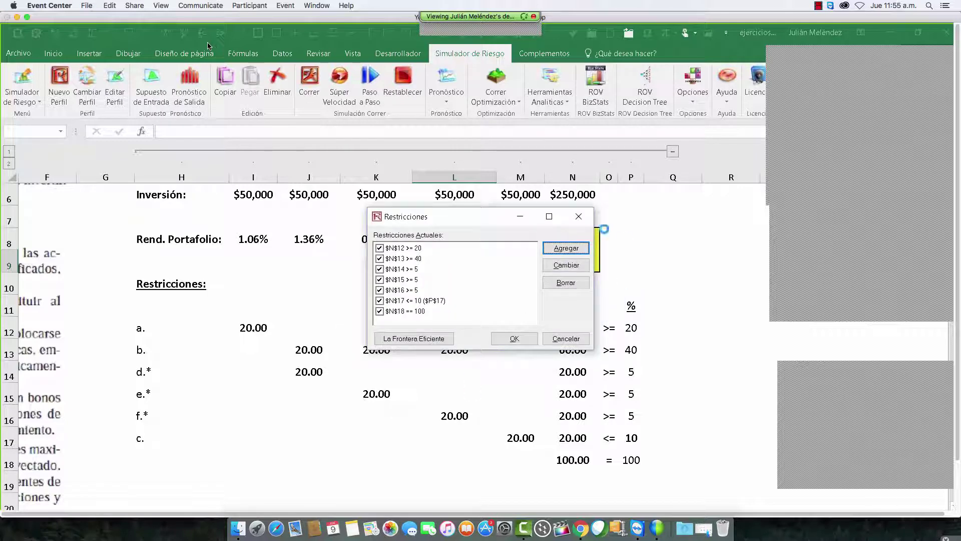
left_click(505, 339)
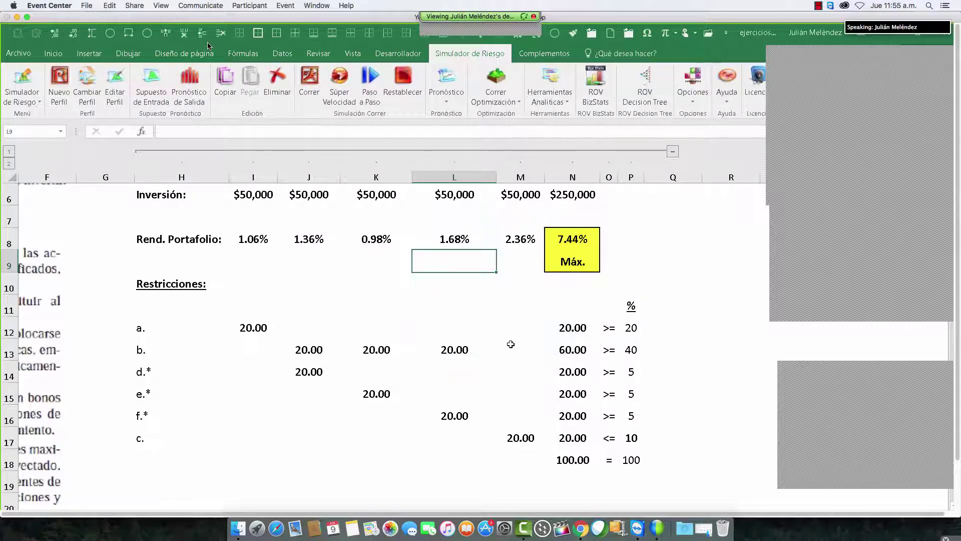
Run the optimization maximizing objective cell N8 and replace the decision variables with the optimized values.
scroll(511, 344, "up", 5)
left_click(507, 77)
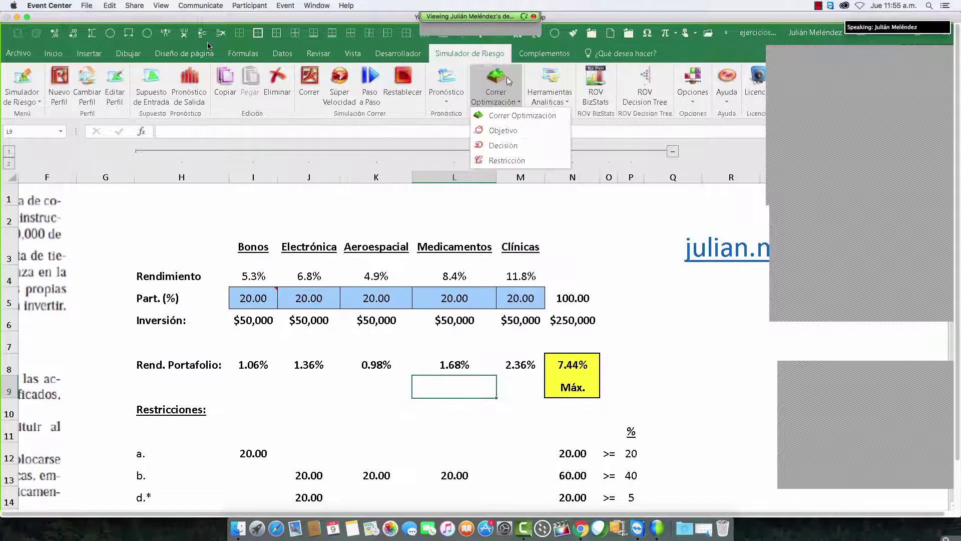
left_click(515, 120)
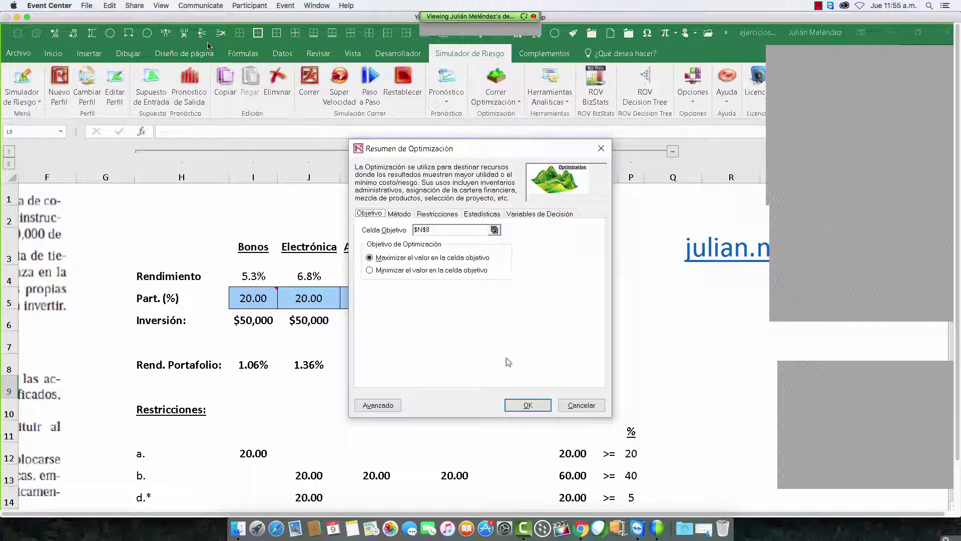
left_click(528, 405)
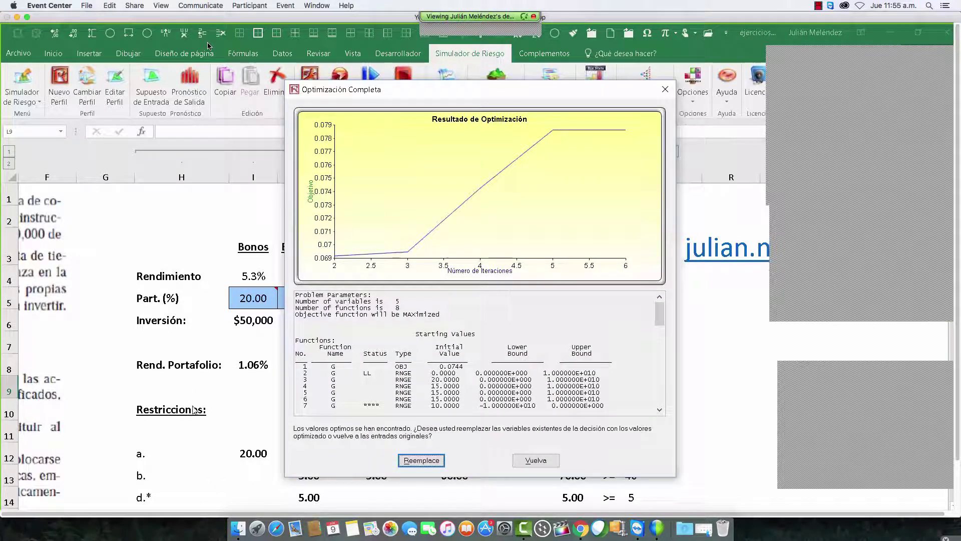
left_click(422, 460)
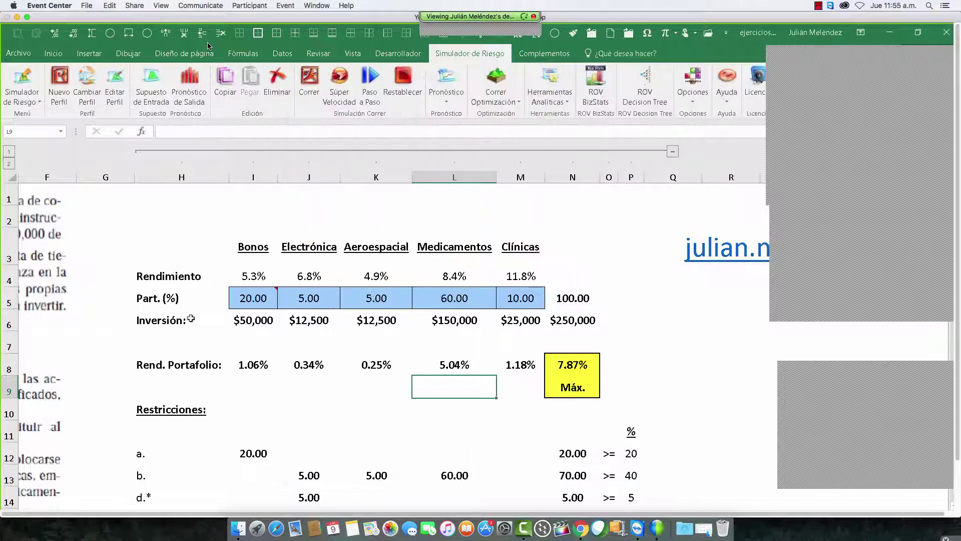
Examine the optimized participations in I5:M5 against the restriction rows, including the Medicamentos entries in L13 and L16.
left_click_drag(238, 305, 521, 300)
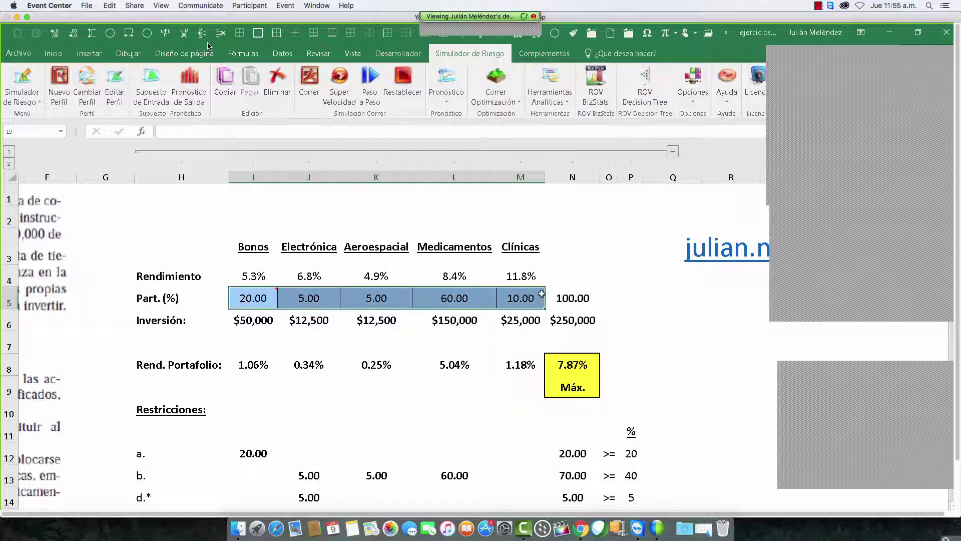
left_click(440, 473)
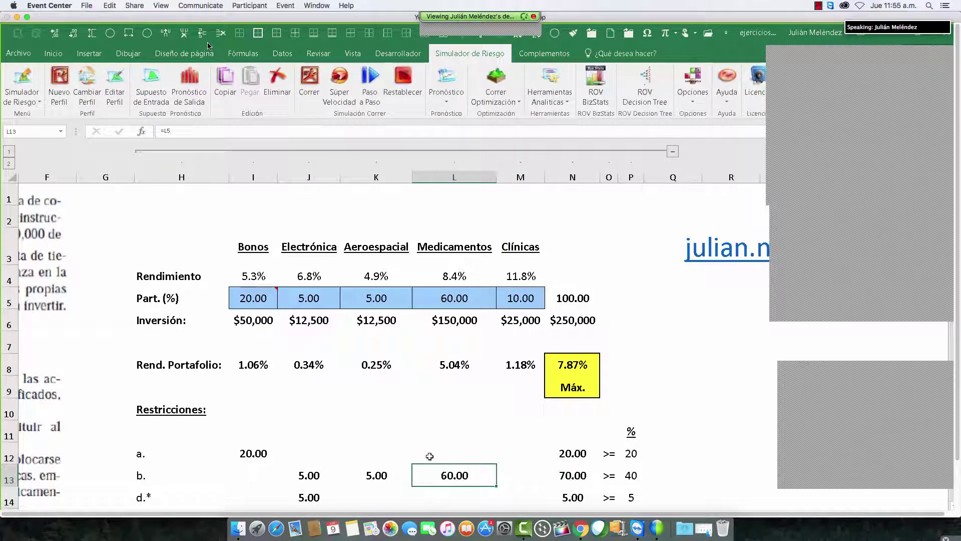
scroll(430, 456, "down", 5)
scroll(430, 495, "up", 5)
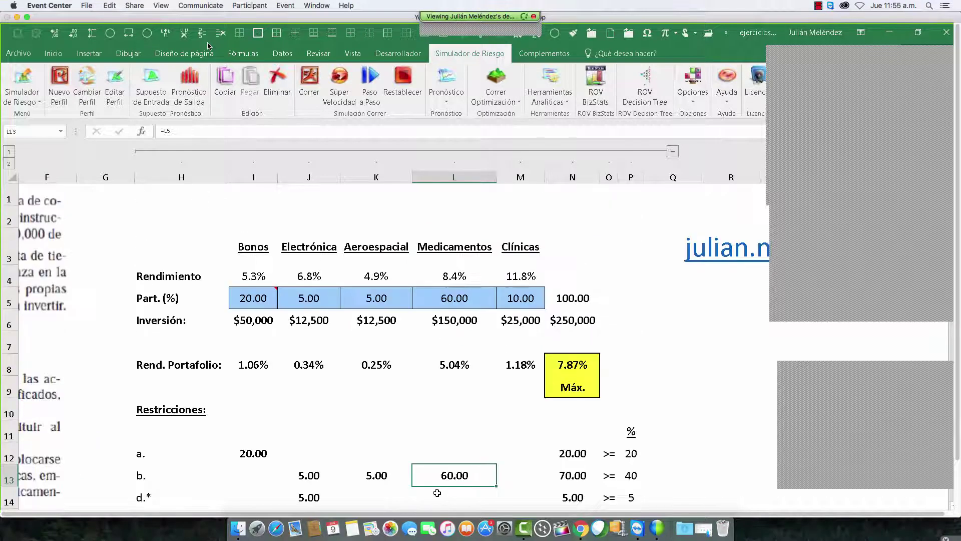
scroll(449, 471, "down", 2)
left_click(437, 456)
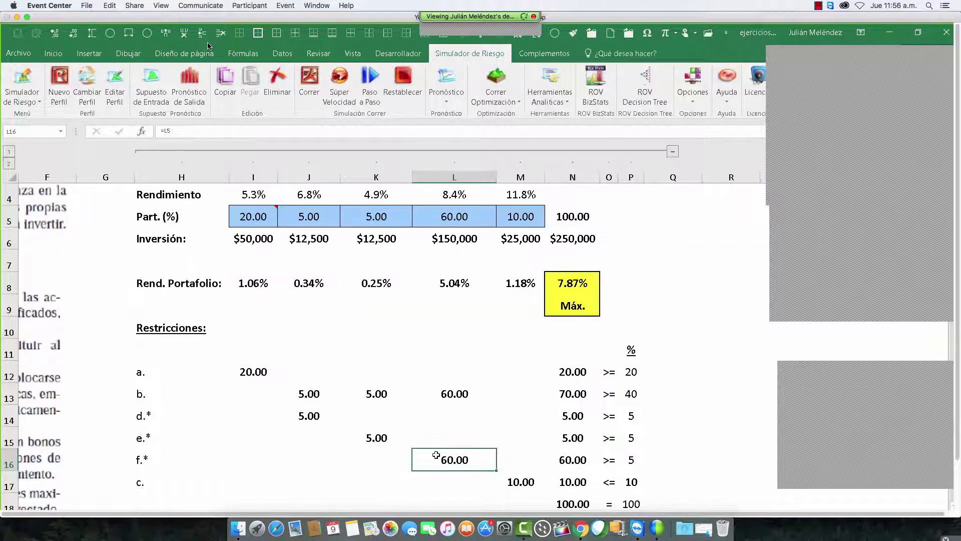
scroll(441, 418, "up", 2)
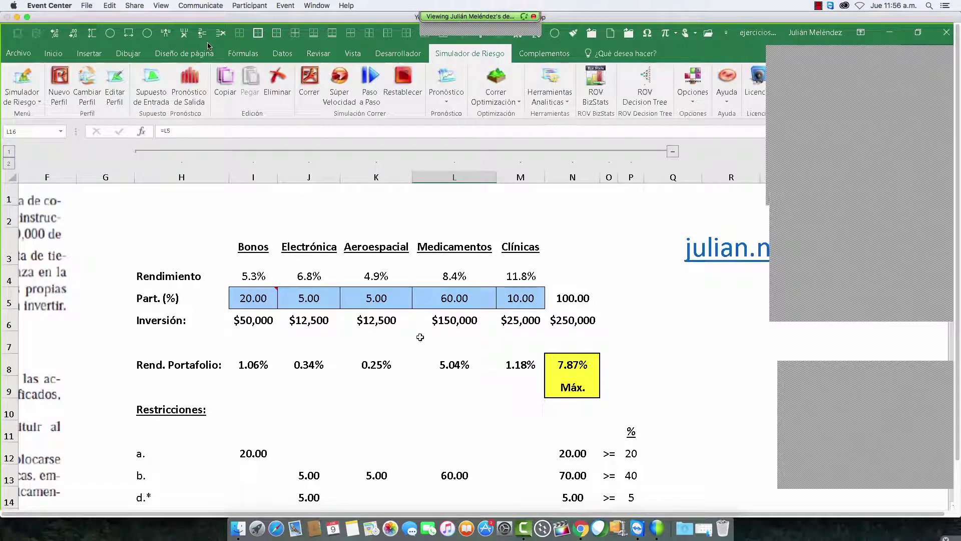
Define a Triangular input assumption with the default parameters for the Bonos return in I4.
left_click(255, 277)
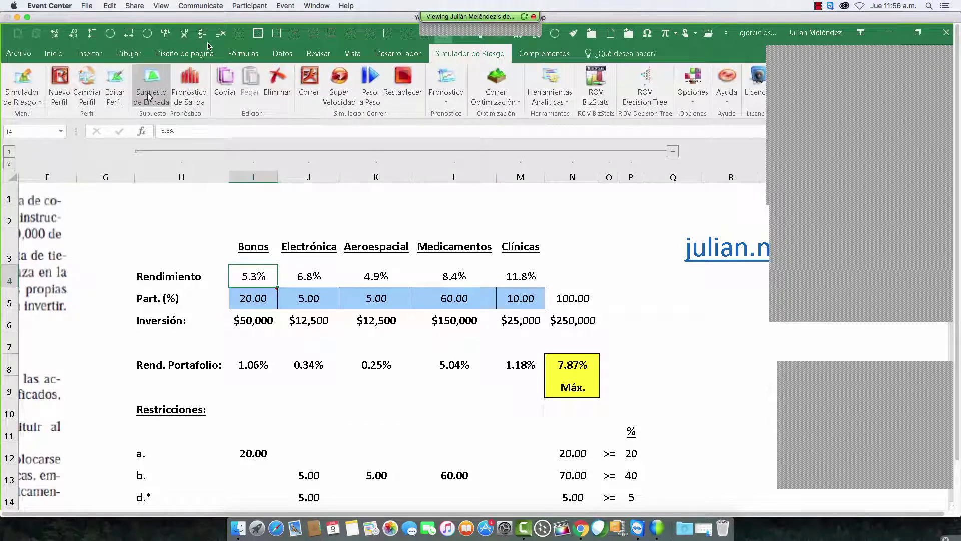
left_click(149, 96)
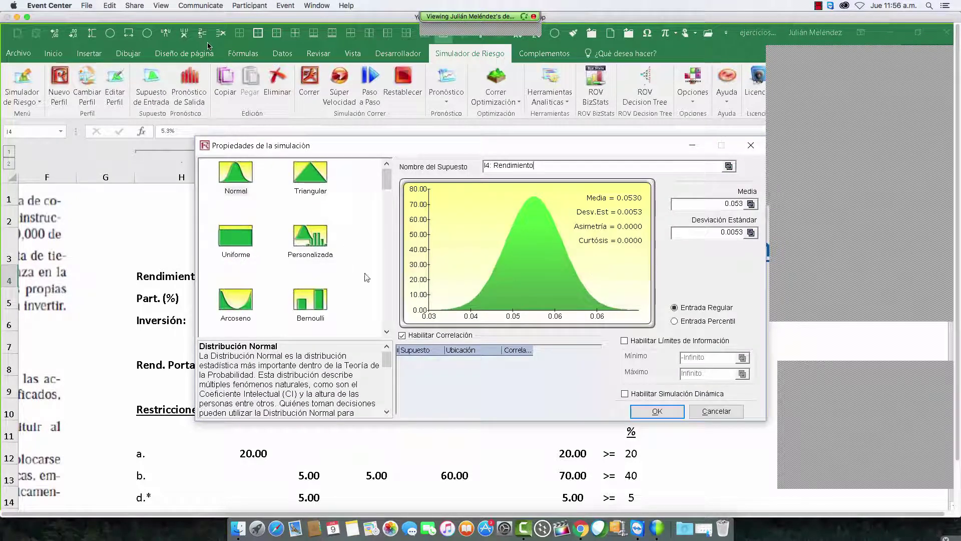
left_click(308, 183)
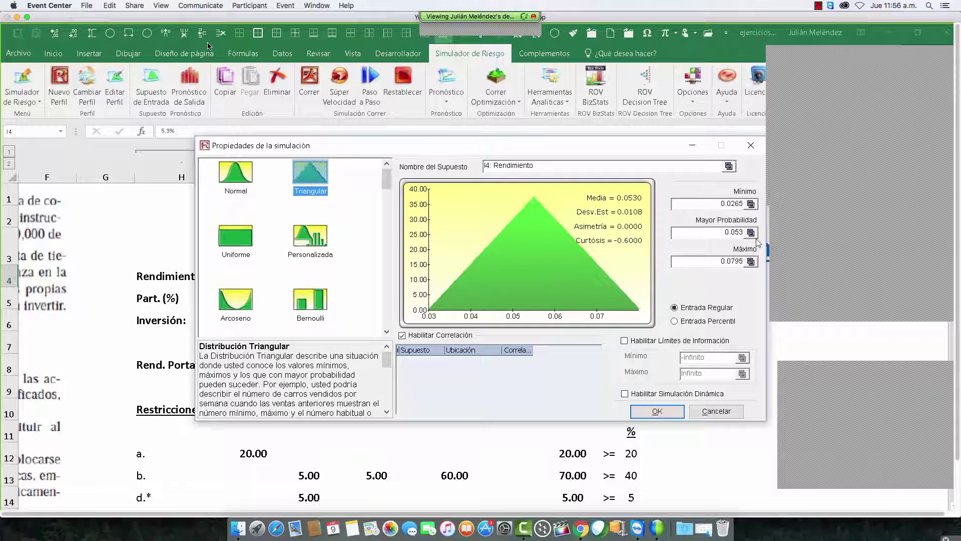
left_click(651, 411)
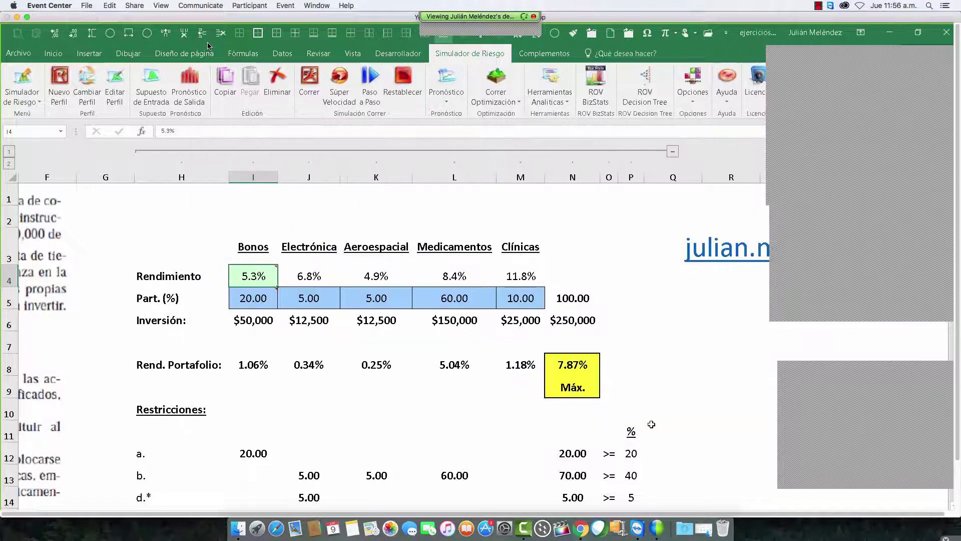
Define a Normal input assumption with the default parameters for the Aeroespacial return in K4.
key("Right")
left_click(155, 98)
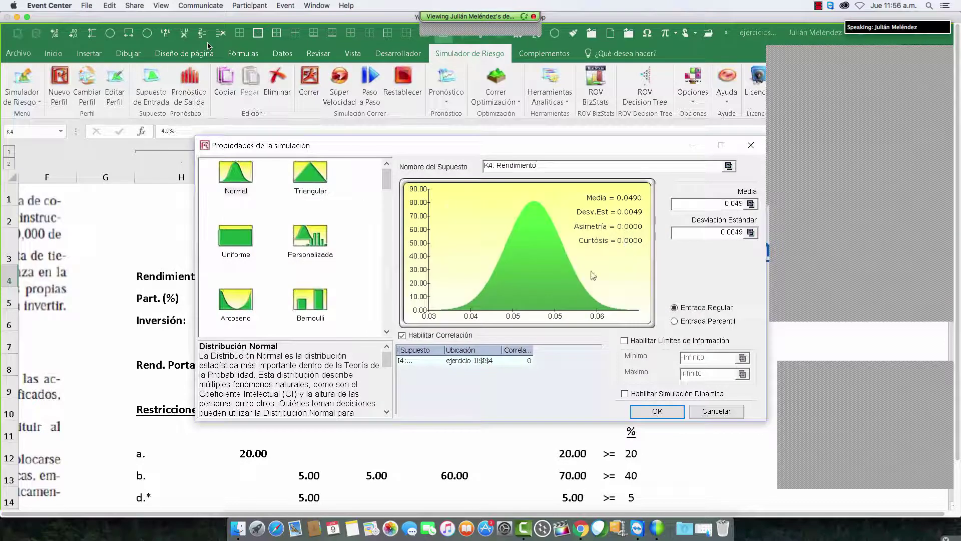
left_click(657, 411)
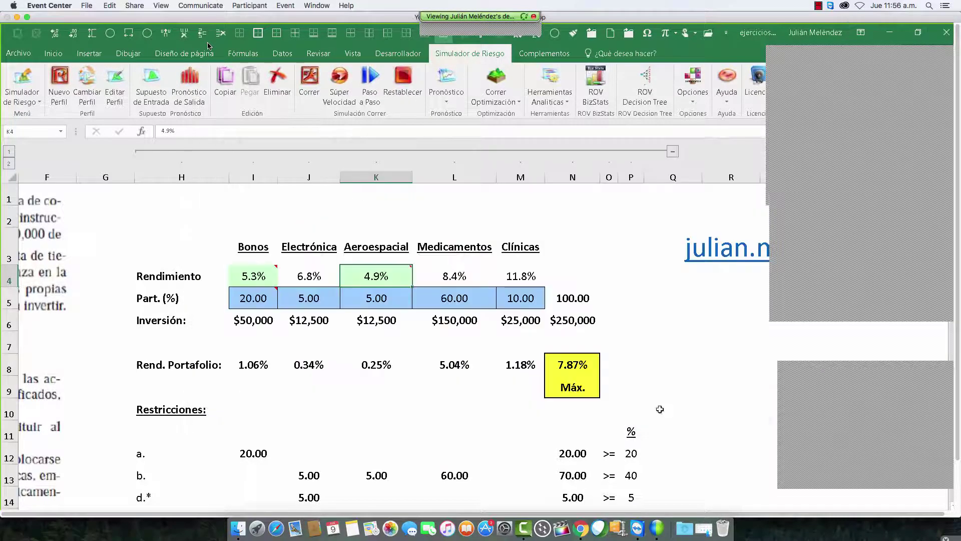
Define a Uniforme input assumption with the default parameters for the Electrónica return in J4.
key("Left")
left_click(151, 88)
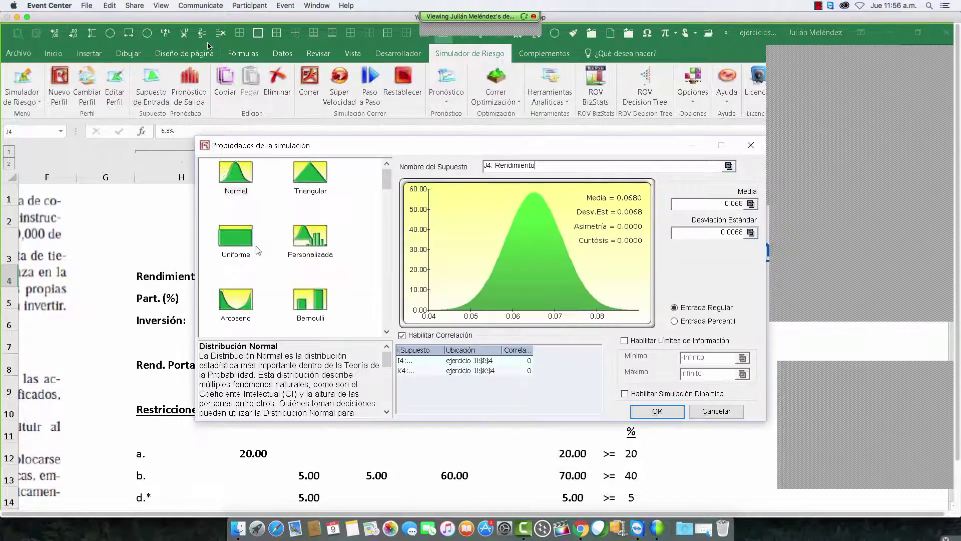
left_click(235, 236)
left_click(658, 411)
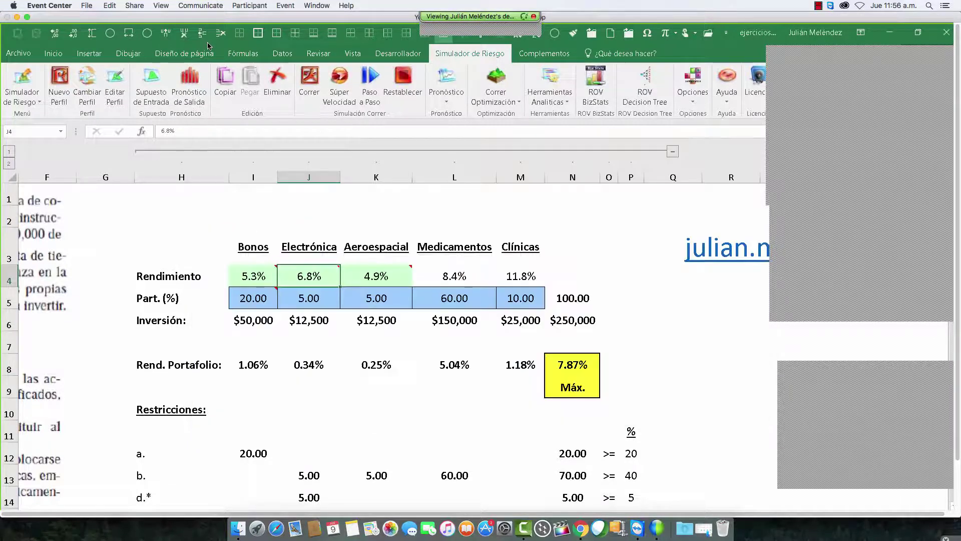
Define a Triangular input assumption with the default parameters for the Medicamentos return in L4.
key("Right")
key("Right")
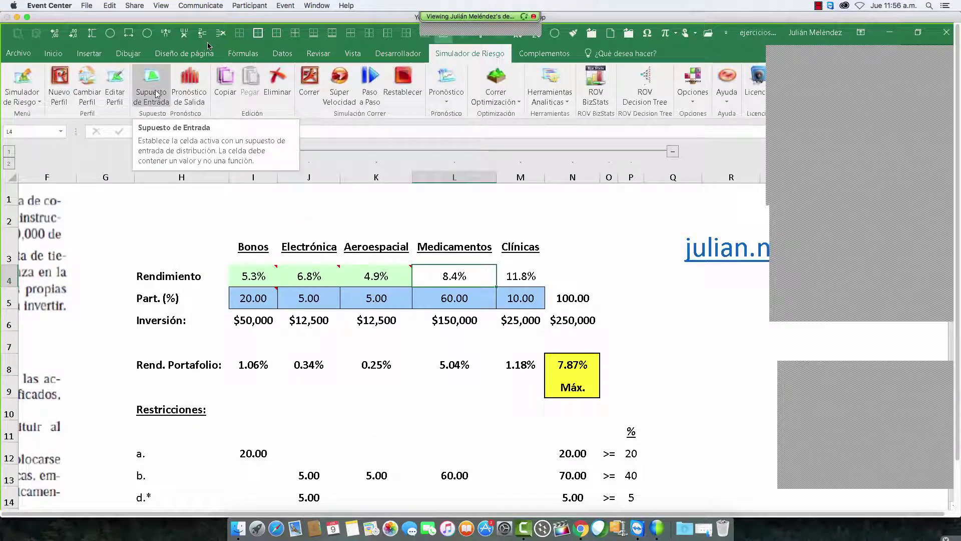
left_click(155, 93)
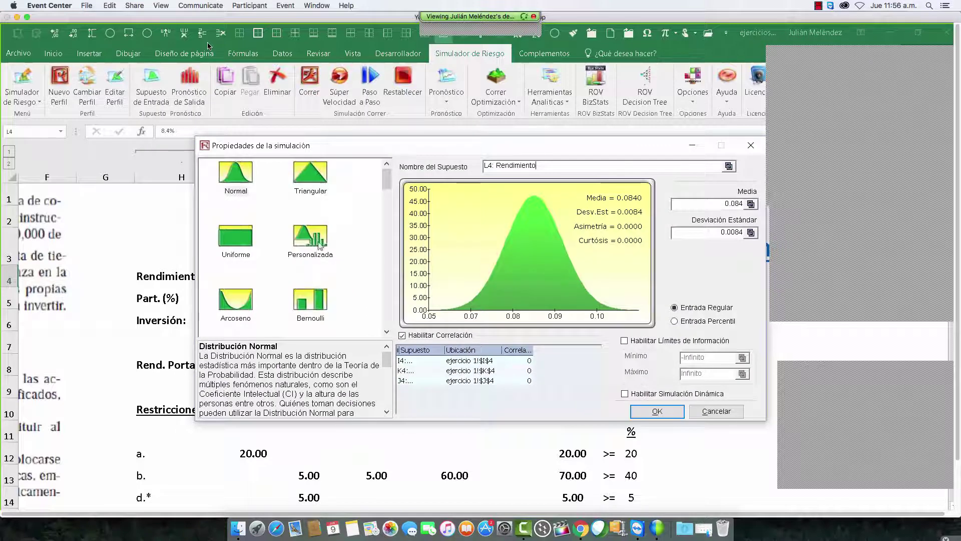
left_click(311, 173)
left_click(654, 414)
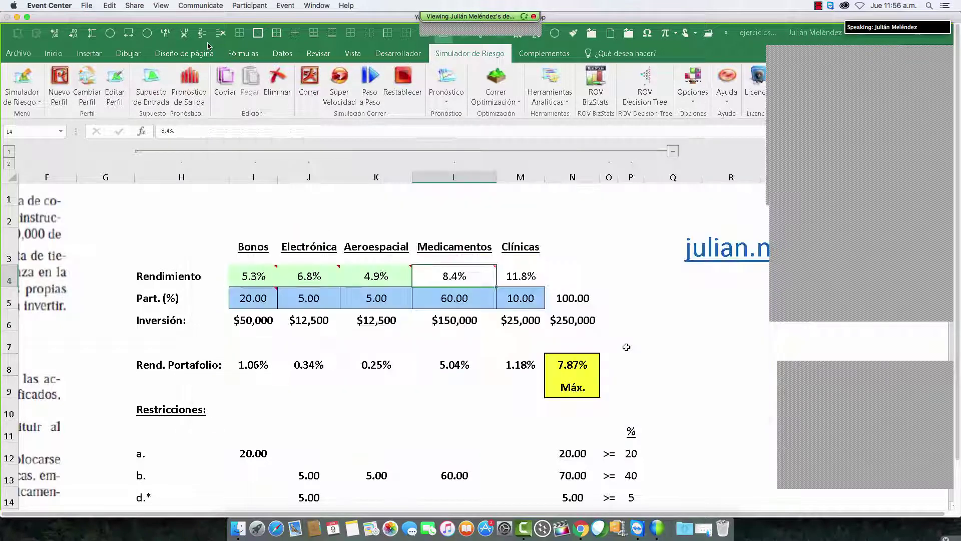
Define a Uniforme input assumption with the default parameters for the Clínicas return in M4.
key("Right")
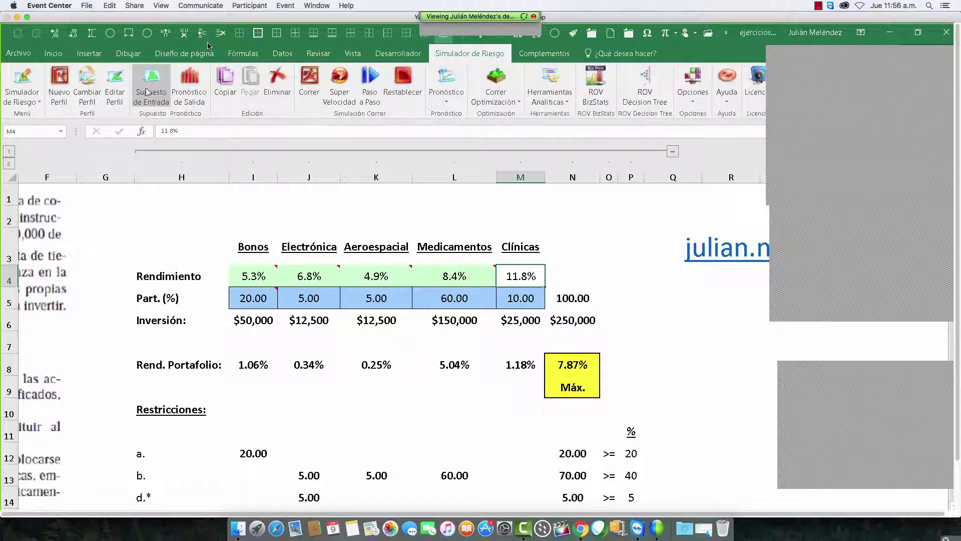
left_click(148, 92)
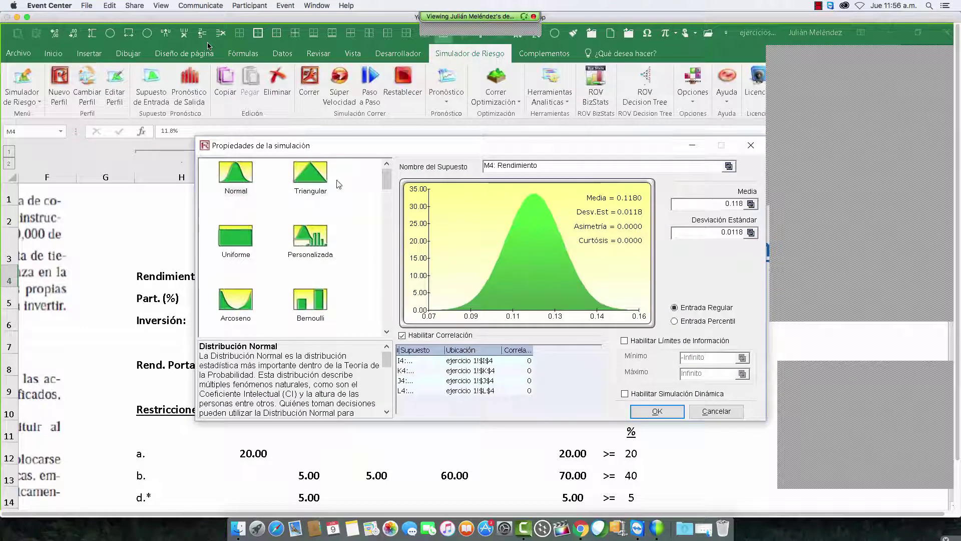
left_click(236, 236)
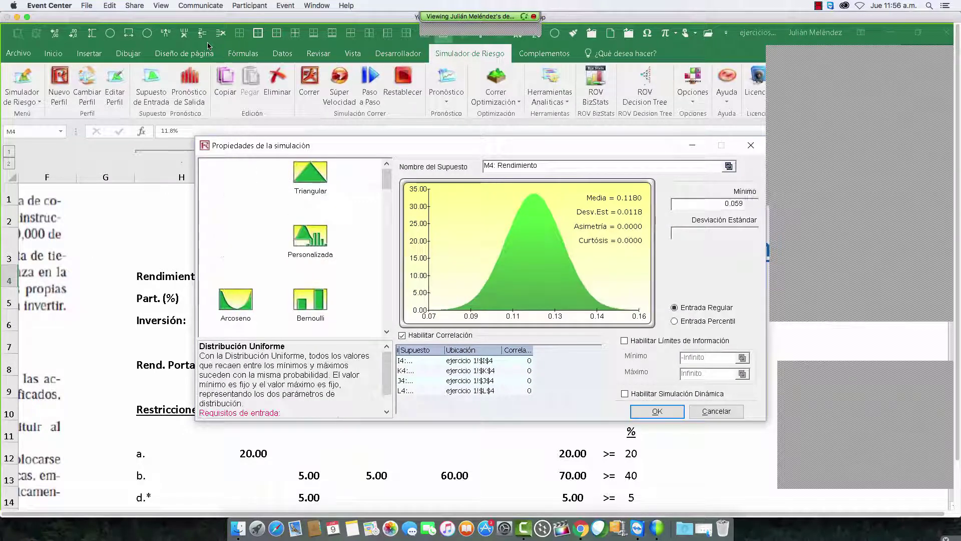
left_click(657, 413)
key("Right")
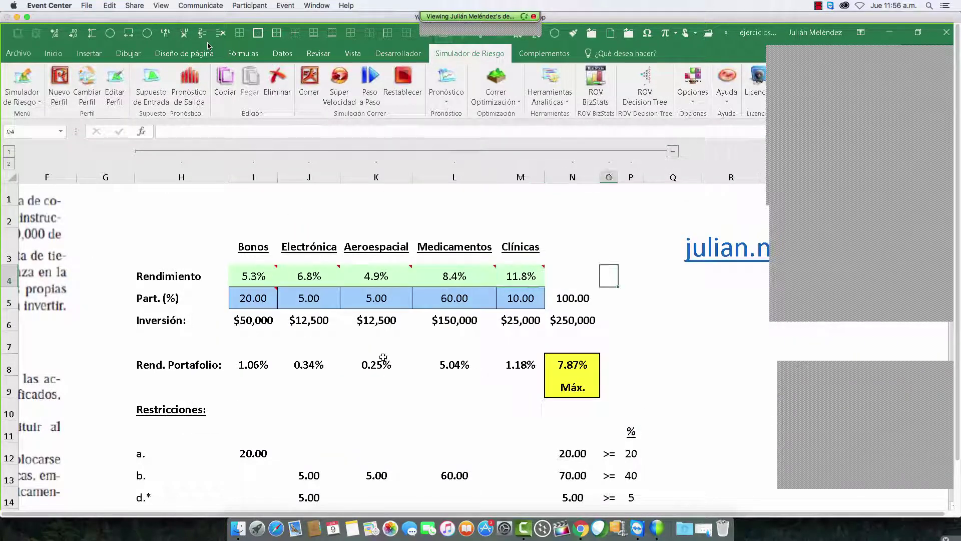
key("Left")
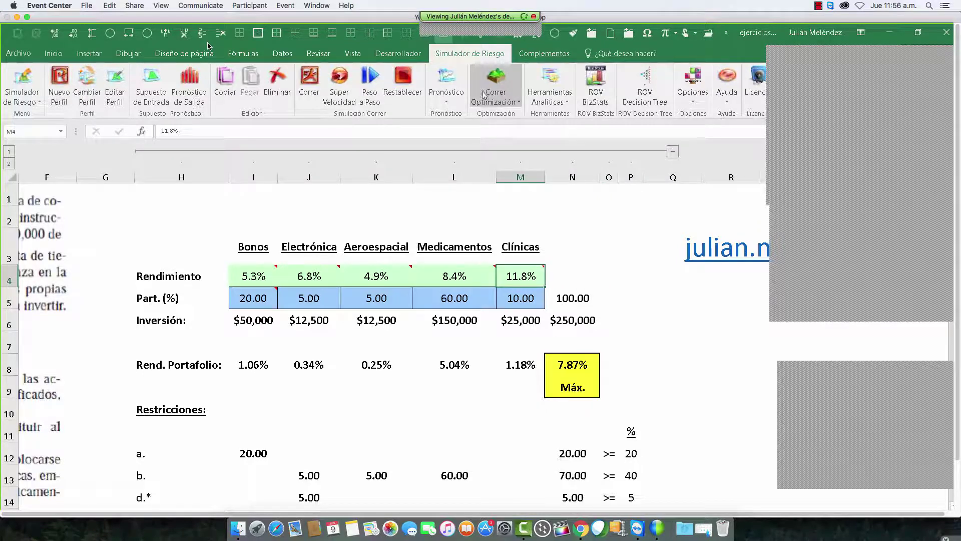
Run the portfolio optimization with the Optimización Dinámica method and replace the decision variables with the optimized values.
left_click(500, 99)
left_click(514, 118)
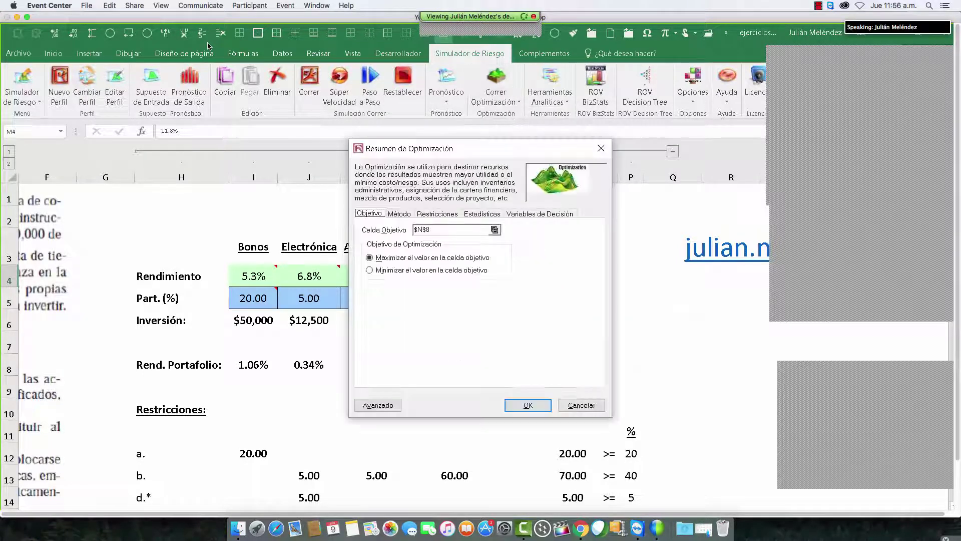
left_click(399, 214)
left_click(407, 266)
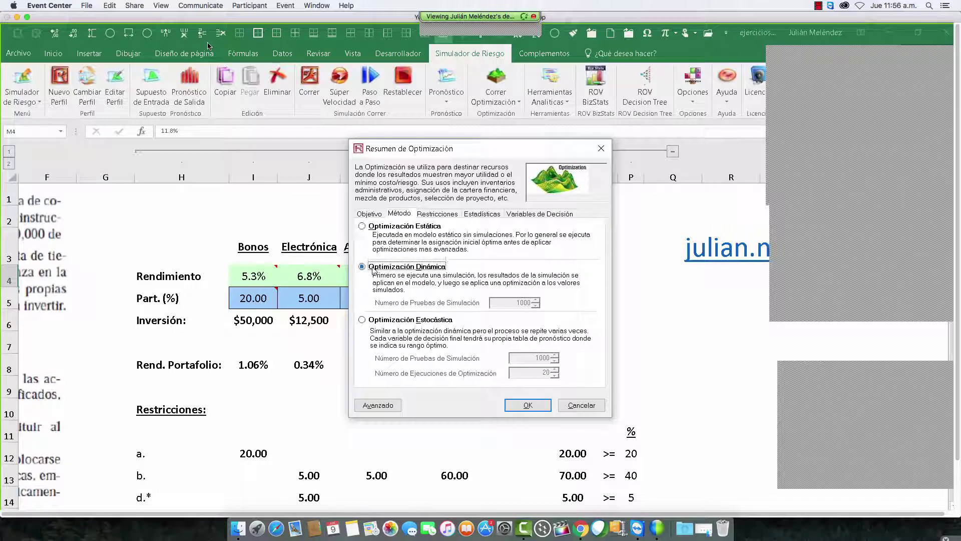
left_click(522, 406)
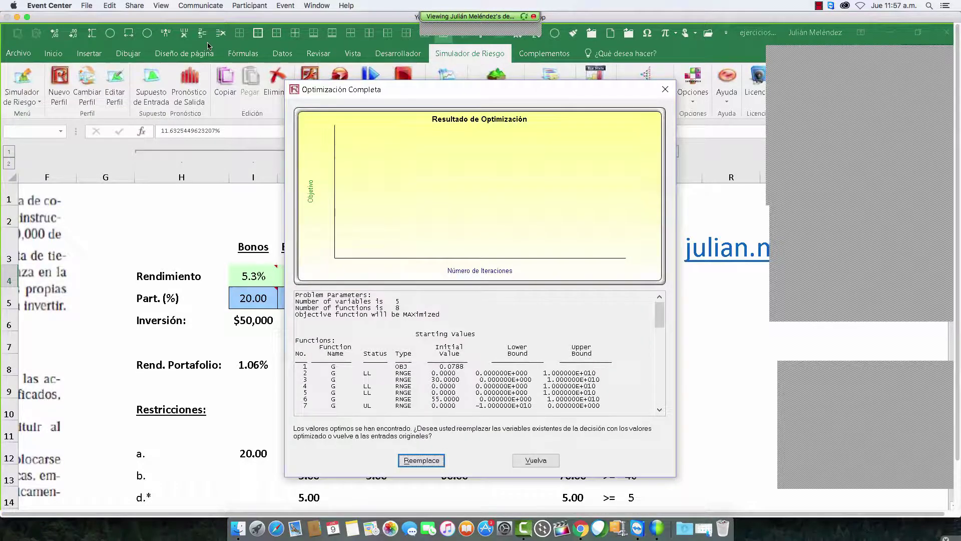
left_click(420, 460)
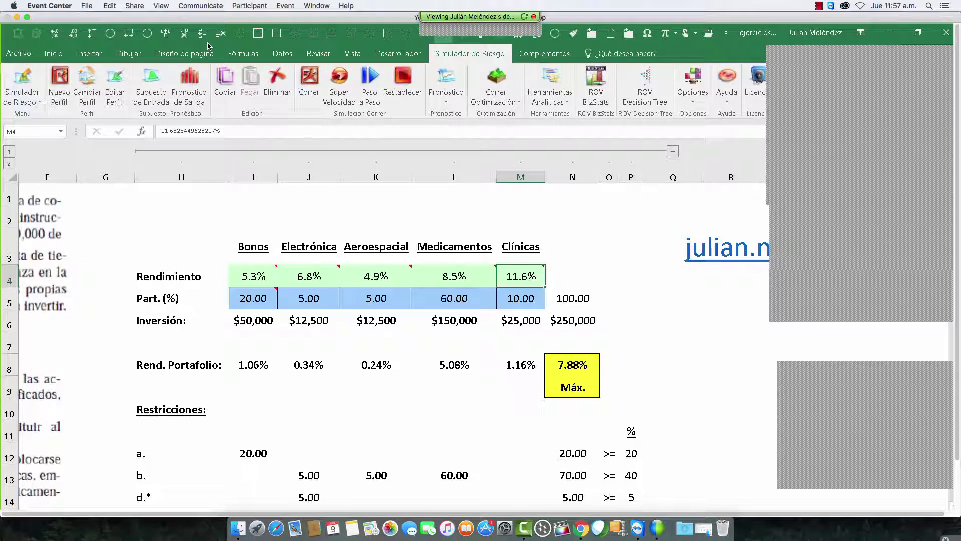
Inspect the distribution assumptions attached to the sector returns in row 4.
left_click(254, 276)
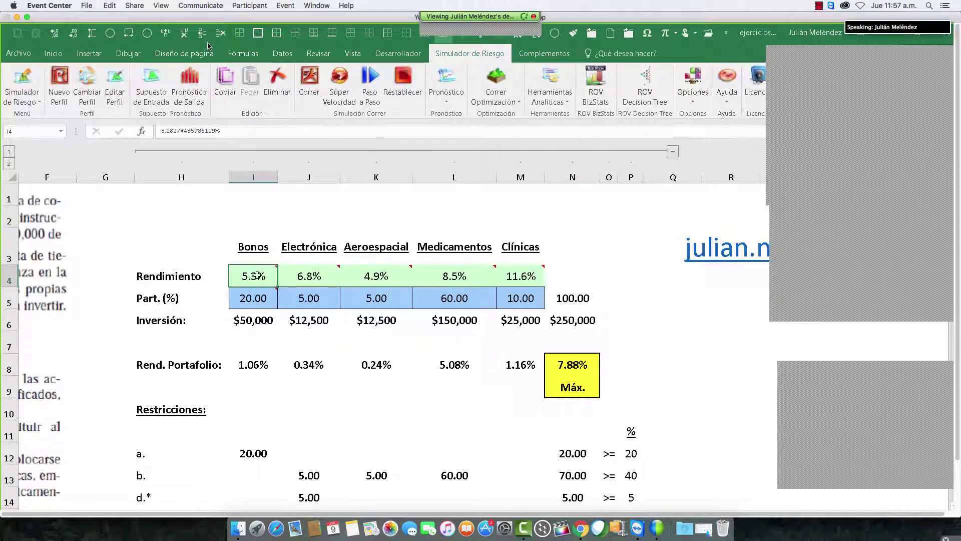
mouse_move(416, 271)
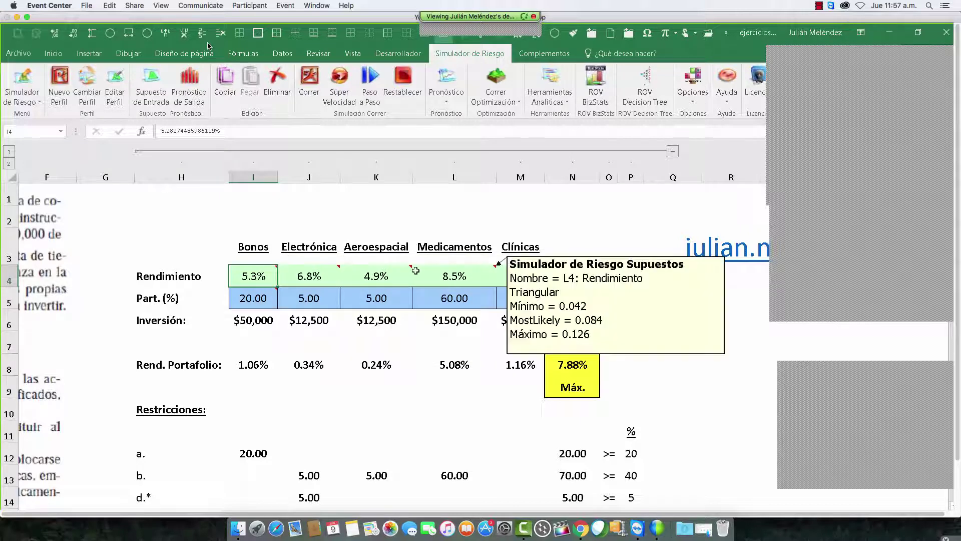
mouse_move(261, 275)
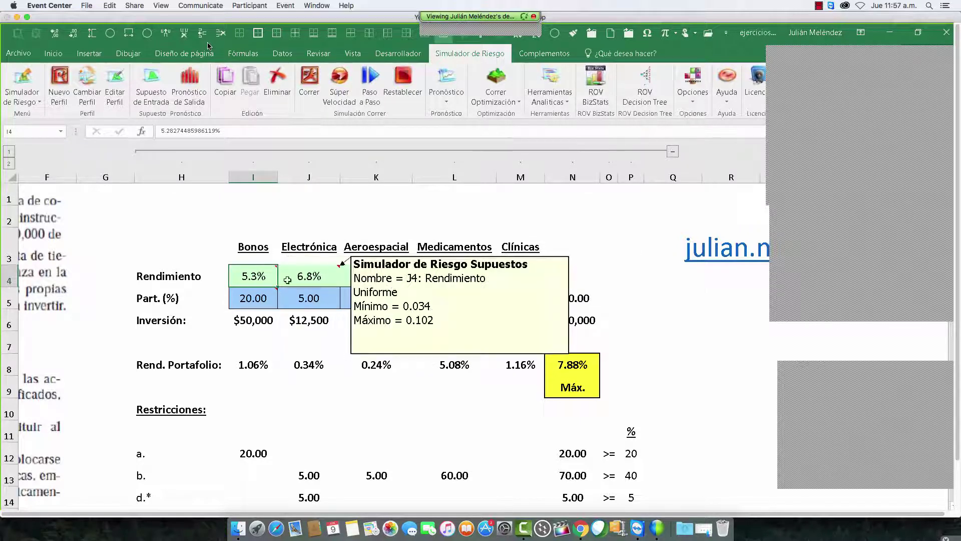
left_click(309, 276)
left_click(376, 277)
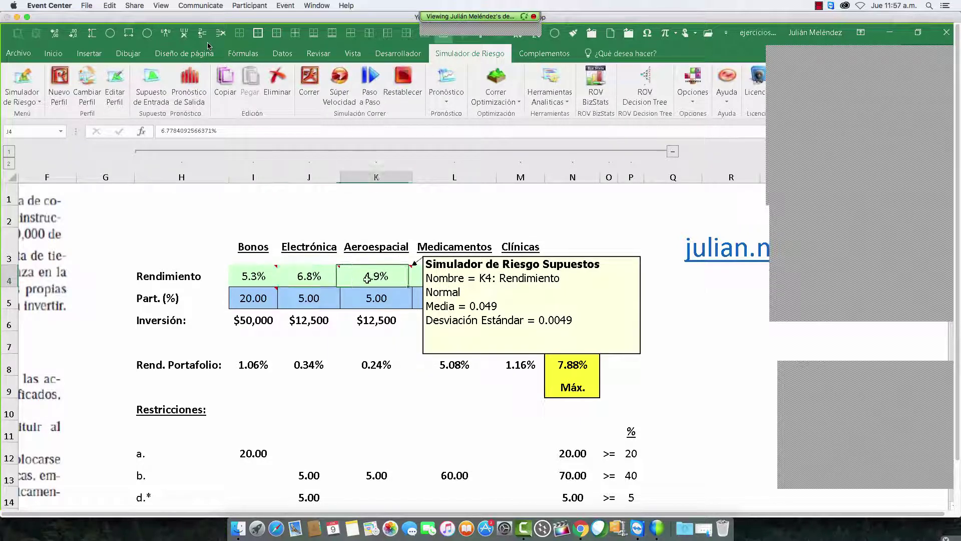
Review the distribution properties of the Bonos return assumption in I4 and close them without changes.
left_click(266, 276)
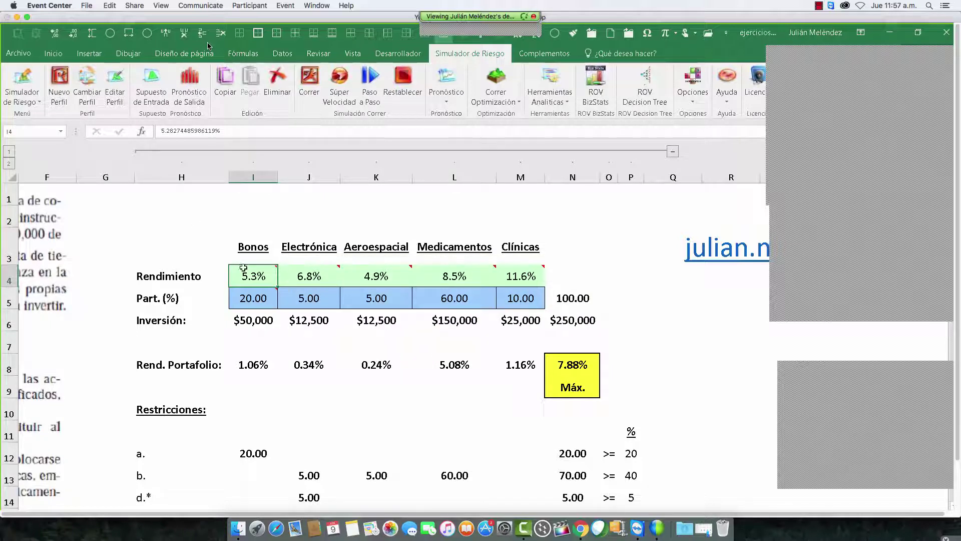
left_click(160, 100)
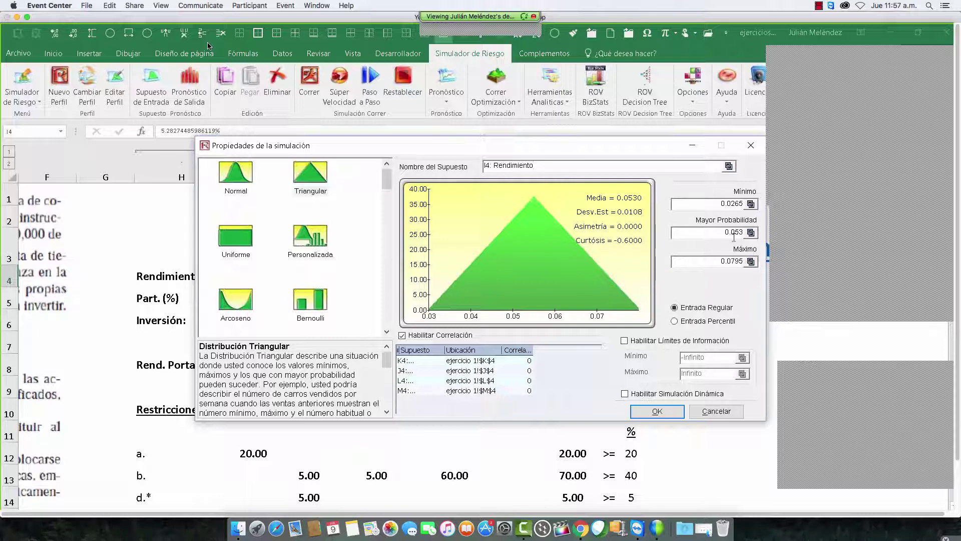
left_click_drag(563, 147, 533, 358)
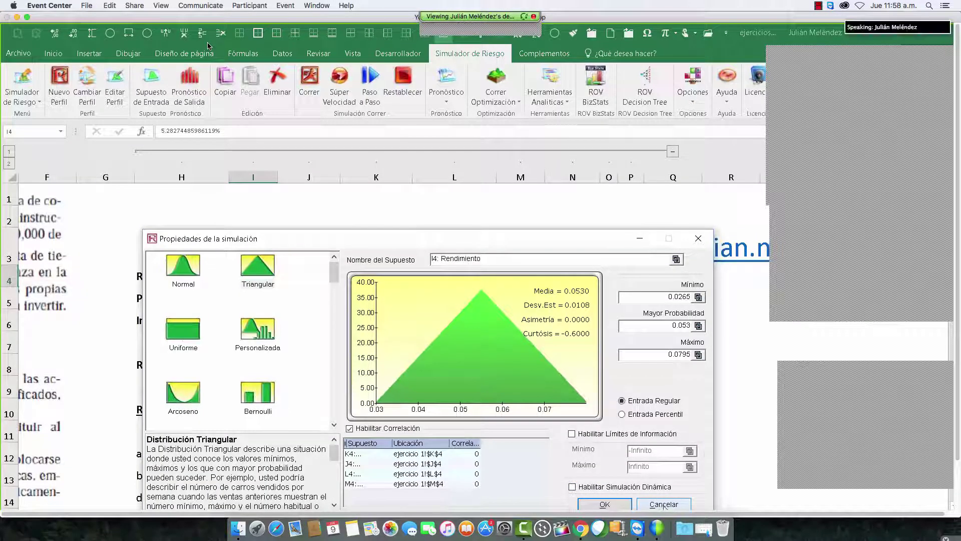
left_click(664, 505)
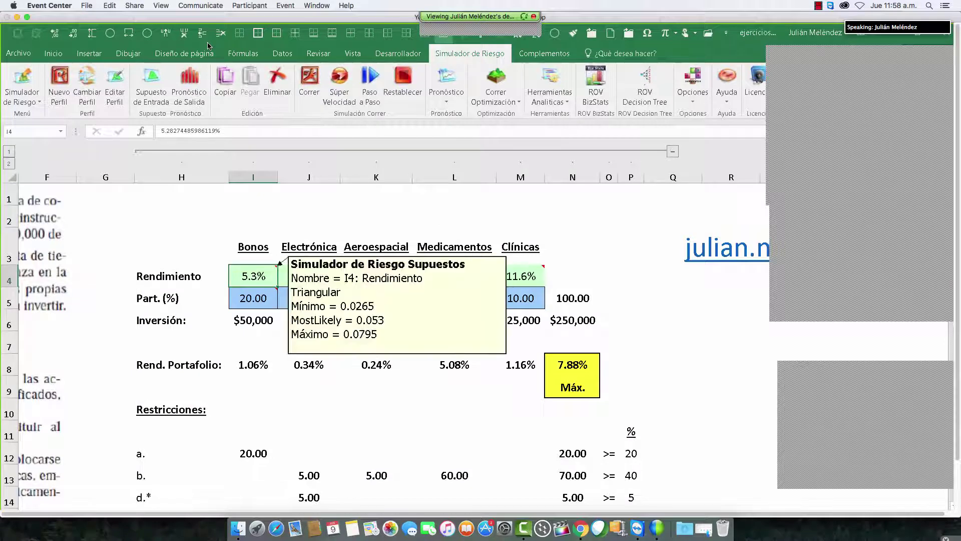
Compare the Bonos, Electrónica and Aeroespacial return assumptions, and look over the restrictions below the portfolio.
left_click(315, 275)
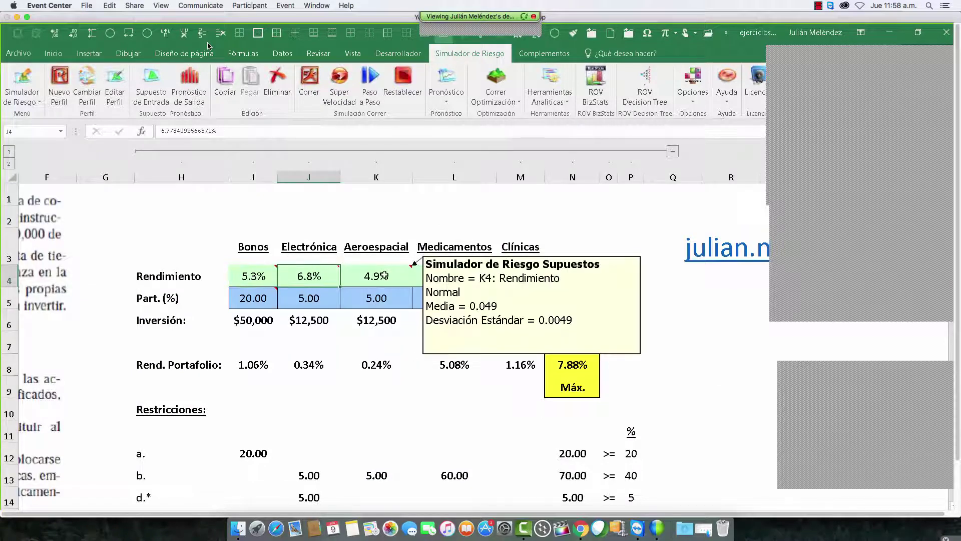
mouse_move(268, 278)
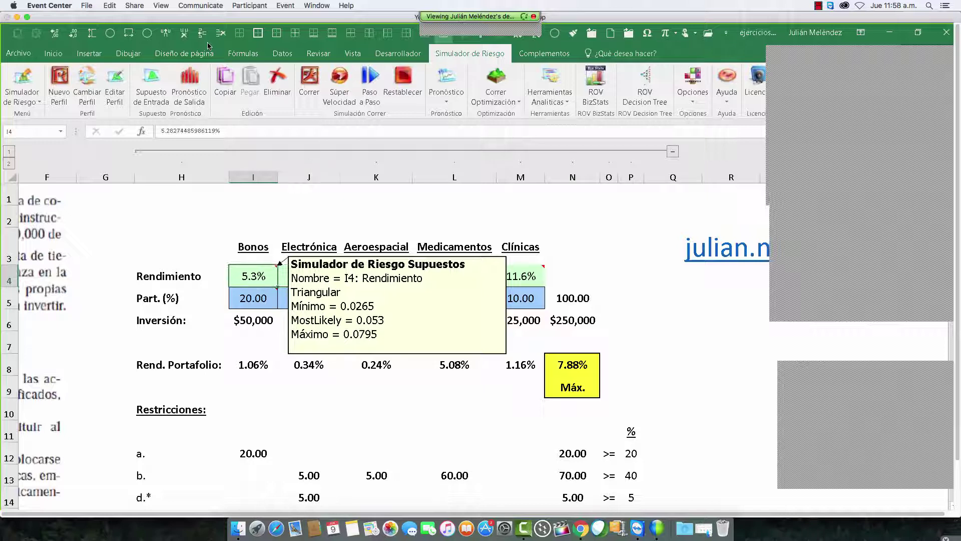
left_click(405, 284)
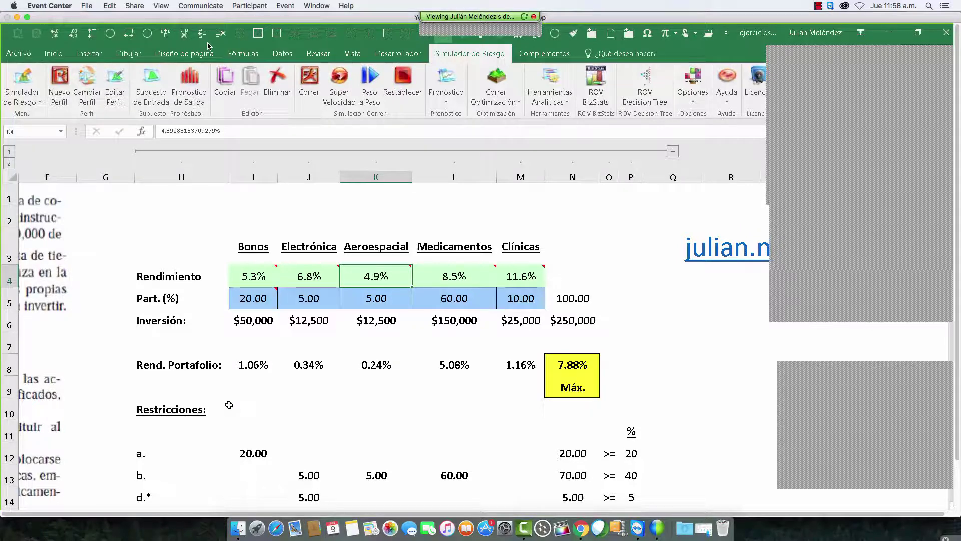
scroll(367, 412, "down", 5)
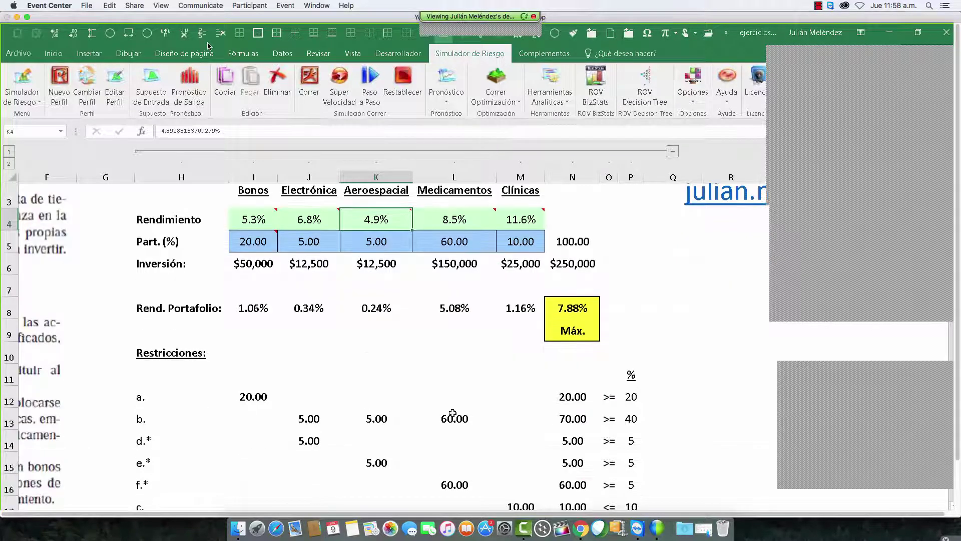
scroll(449, 412, "up", 1)
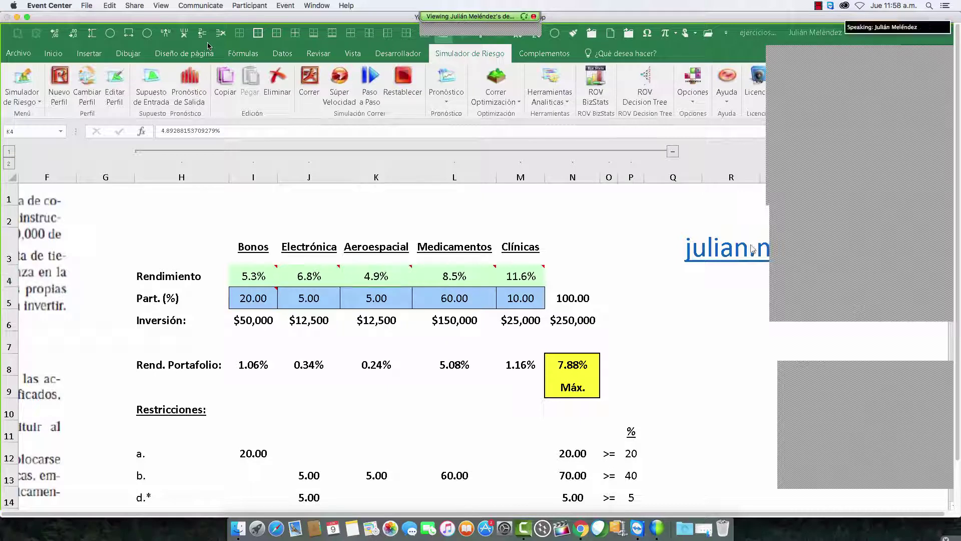
Show the full contact e-mail address beside the portfolio model.
key("Right")
key("Right")
key("Right")
key("Right")
key("Right")
key("Right")
key("Right")
key("Right")
key("Right")
key("Right")
key("Right")
key("Right")
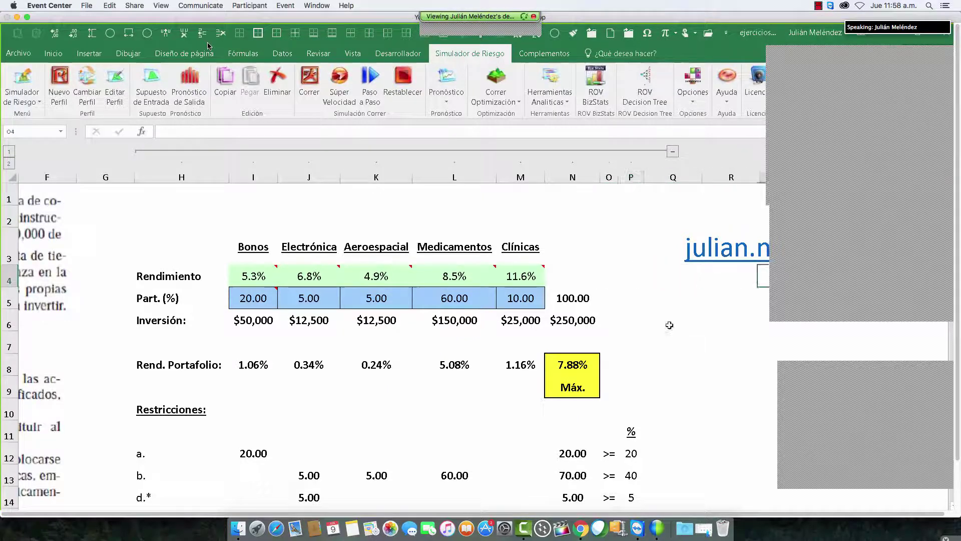
key("Right")
key("Right")
key("Right")
key("Right")
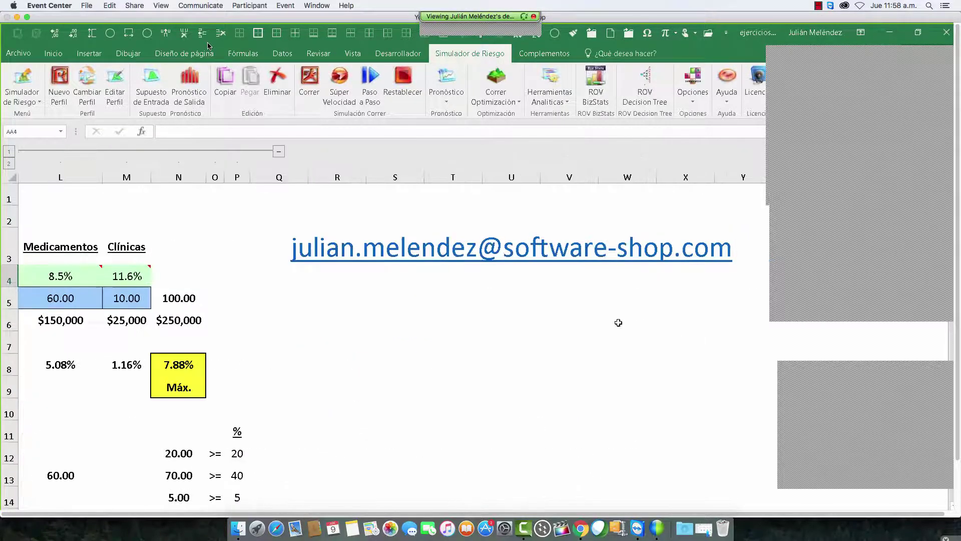